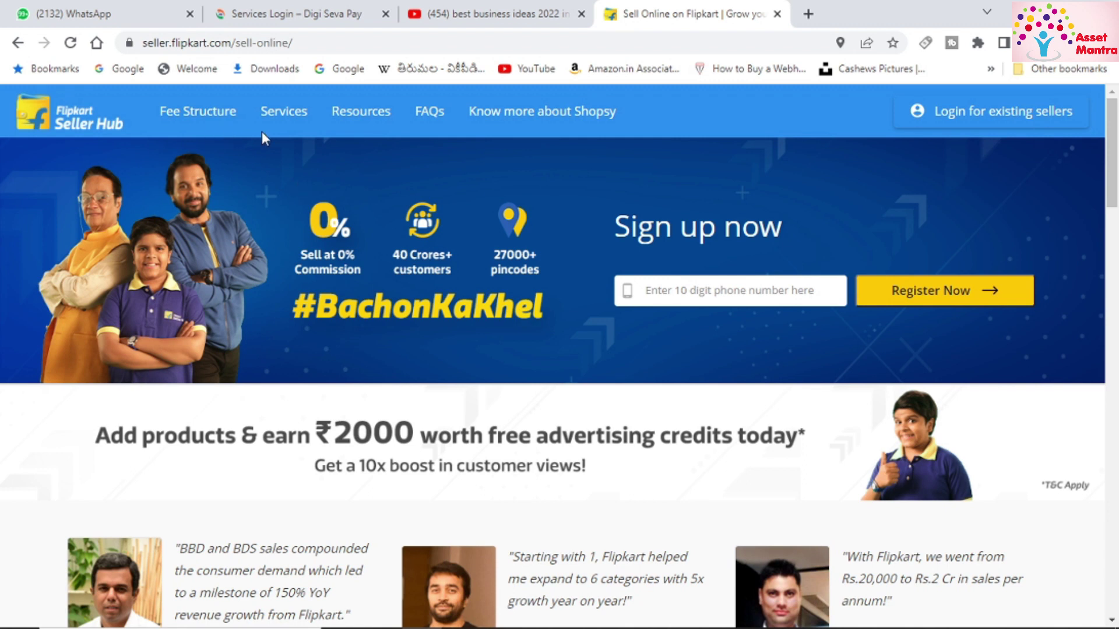
Step: Look through the seller landing page, including the selling advantages, growth chart, and events and programs sections
scroll(380, 262, down, 4)
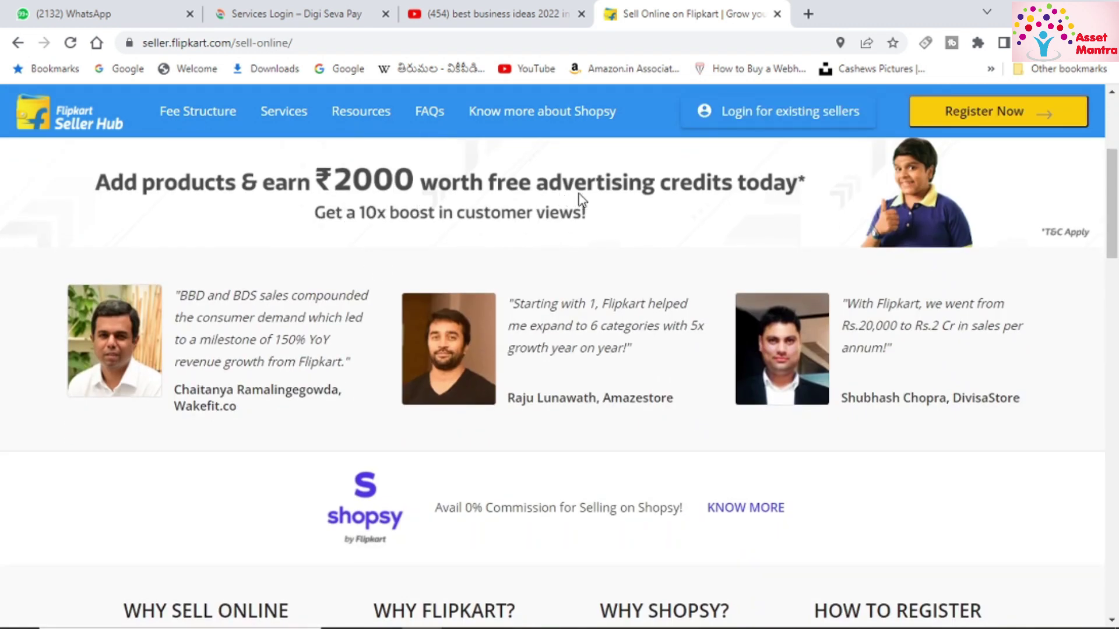
scroll(599, 204, down, 4)
scroll(598, 200, down, 3)
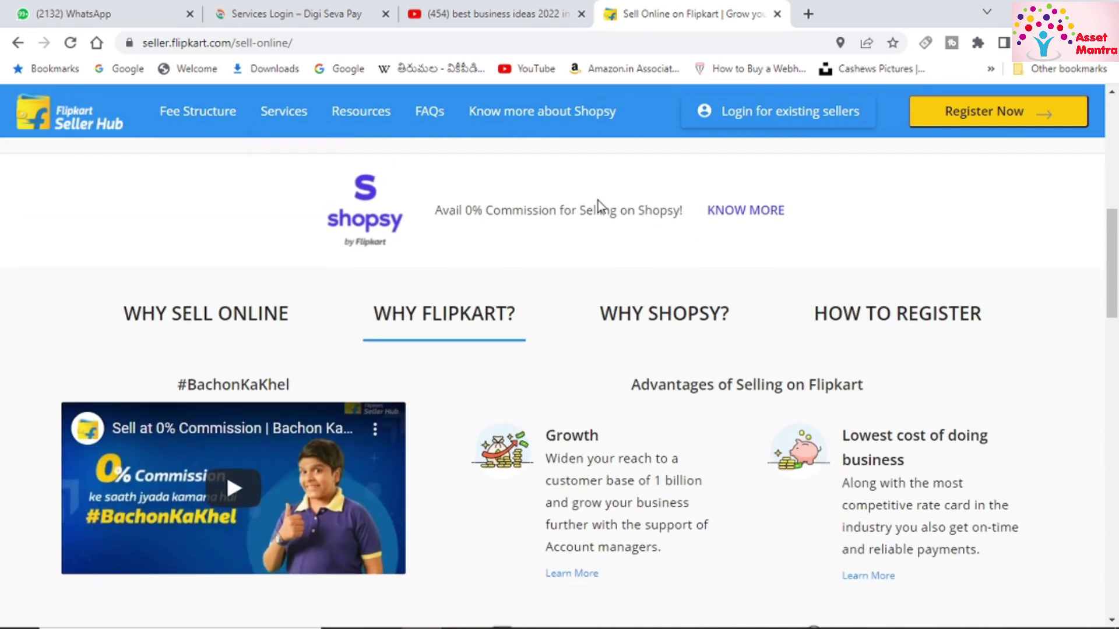
scroll(598, 200, down, 5)
scroll(598, 202, down, 3)
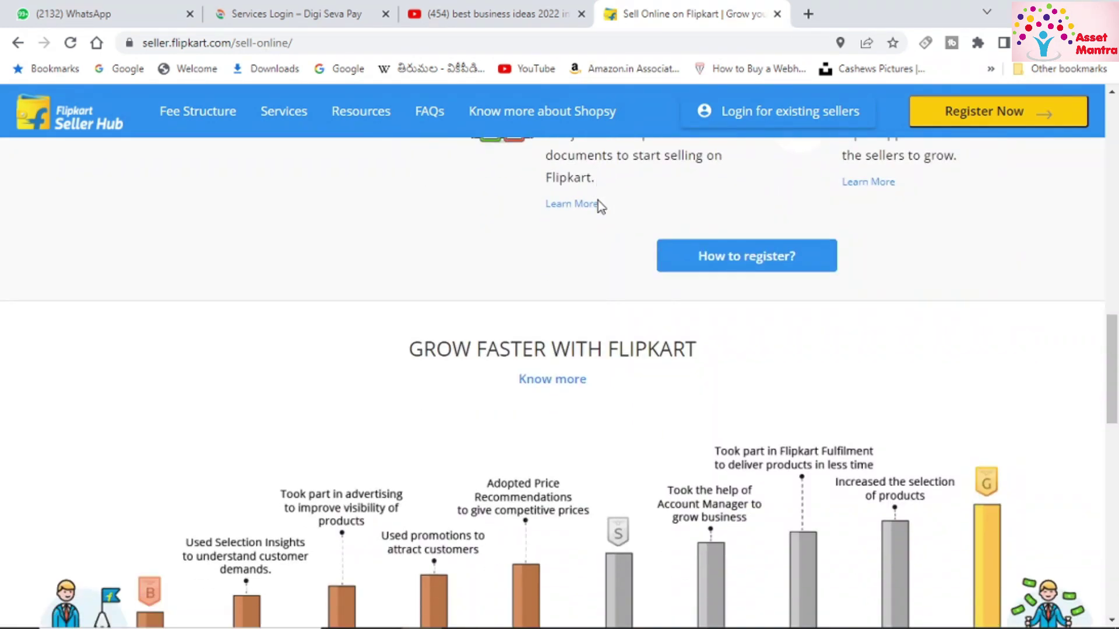
scroll(598, 202, down, 6)
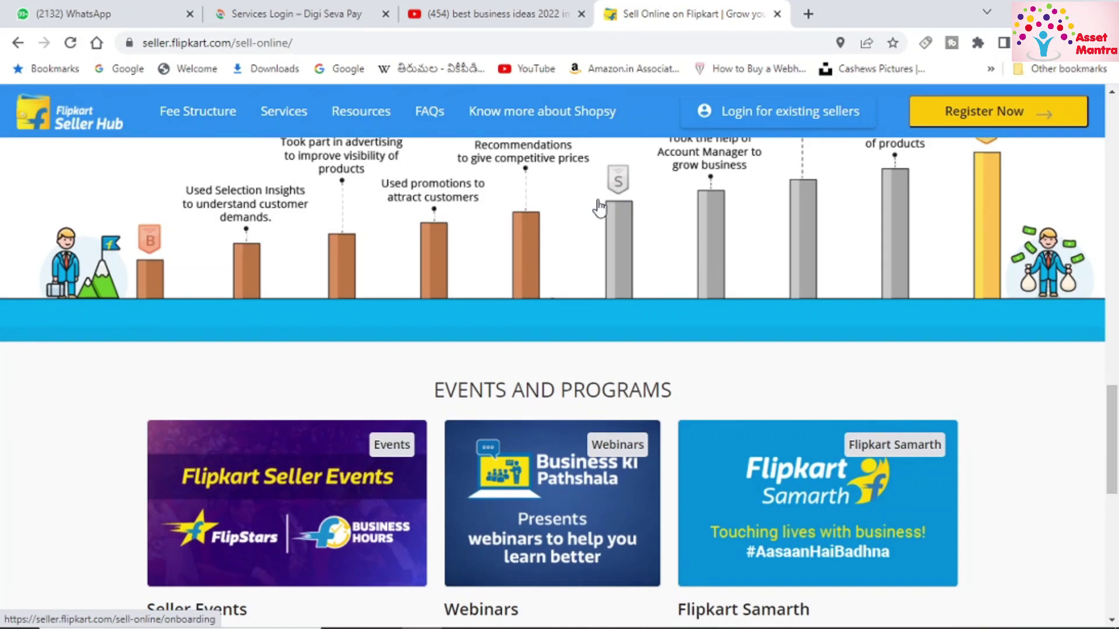
scroll(599, 207, down, 2)
scroll(603, 226, up, 1)
scroll(606, 229, up, 15)
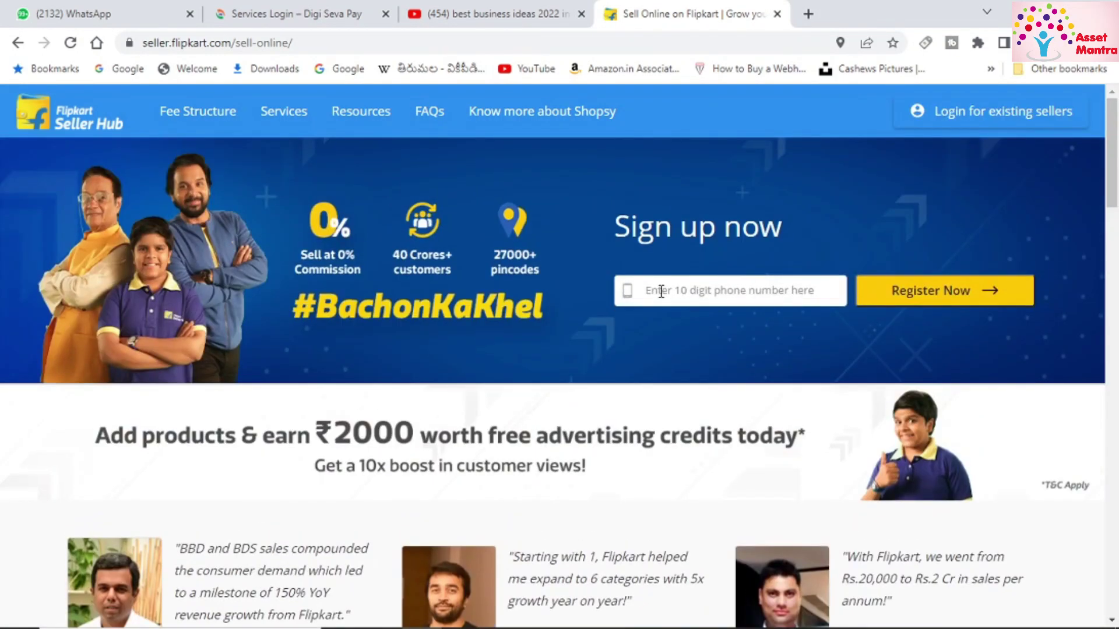
Step: Register a seller account with the mobile number and set the account password
click(661, 291)
text(8)
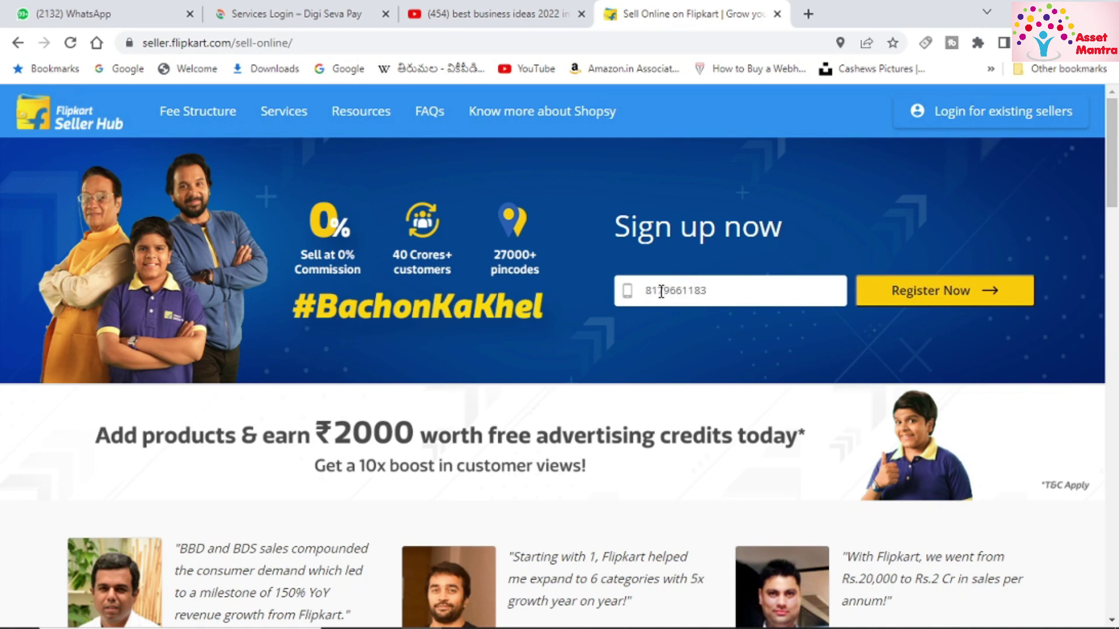
click(887, 299)
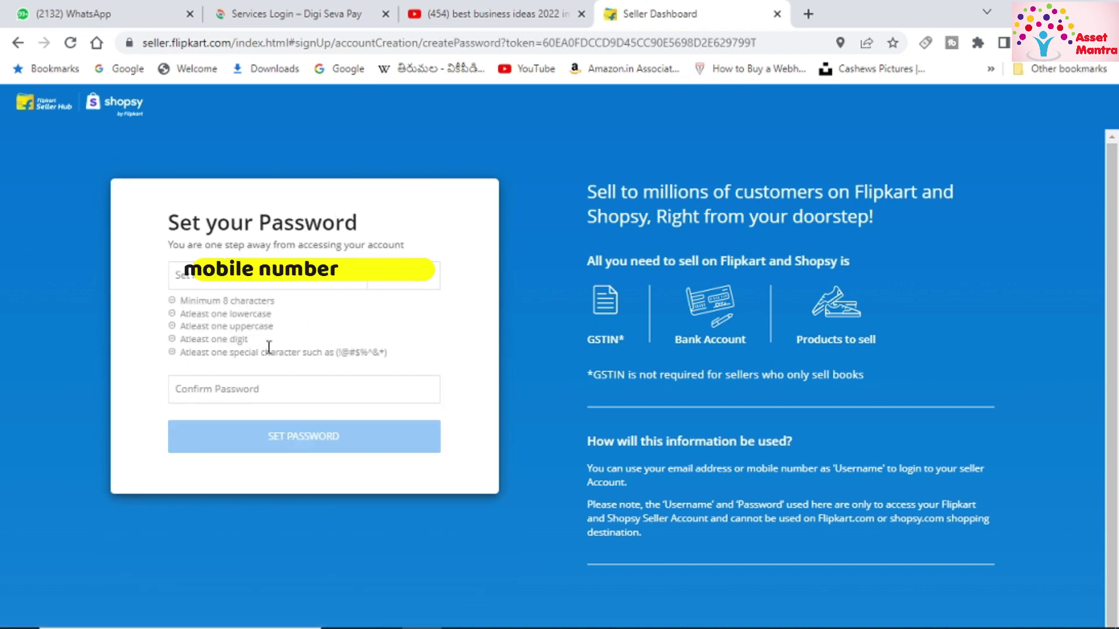
click(302, 435)
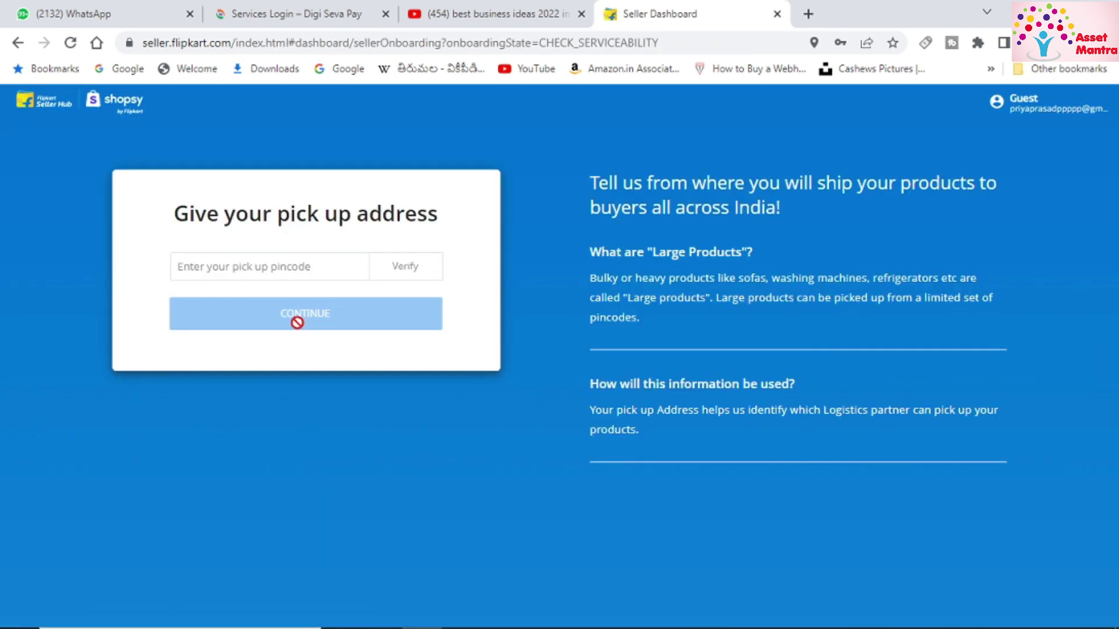
Step: Verify the pickup pincode and provide the seller's pickup address
click(271, 265)
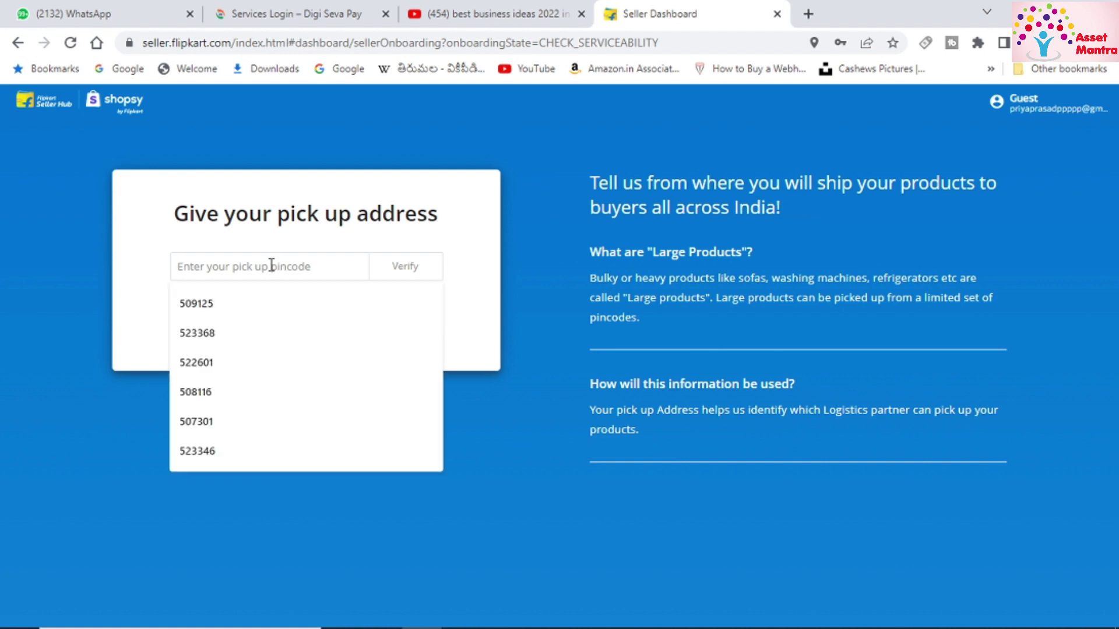
text(600024)
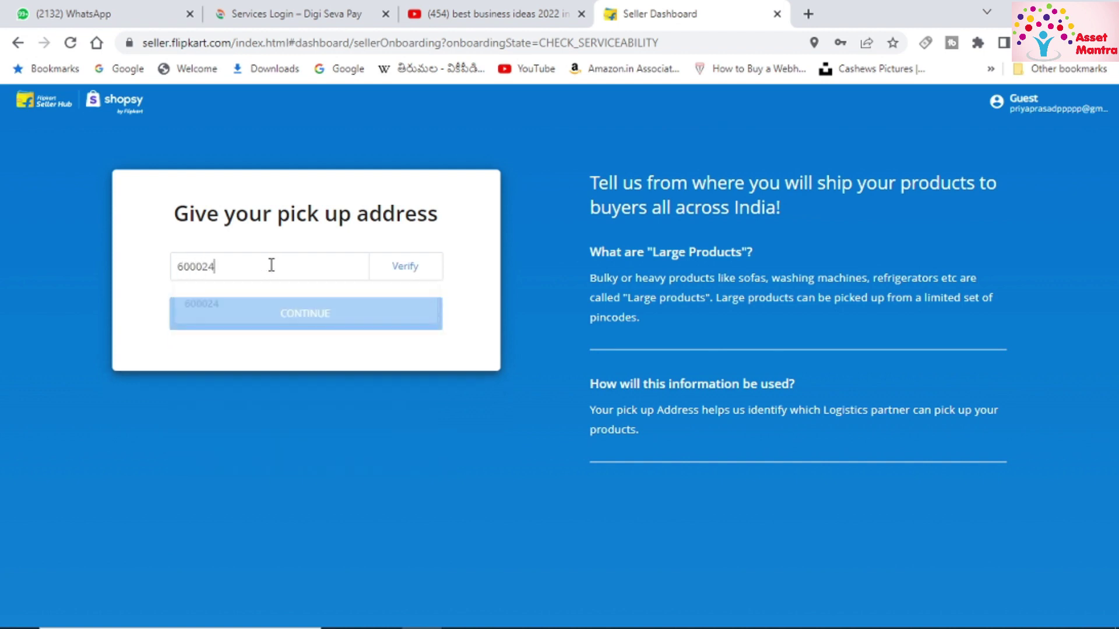
click(402, 275)
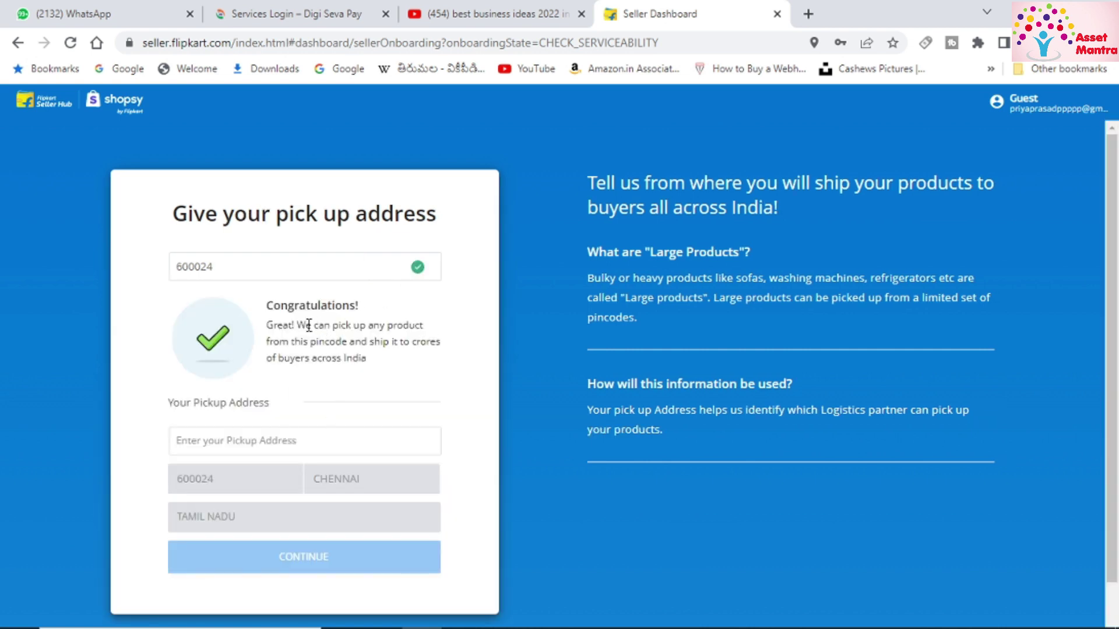
click(279, 444)
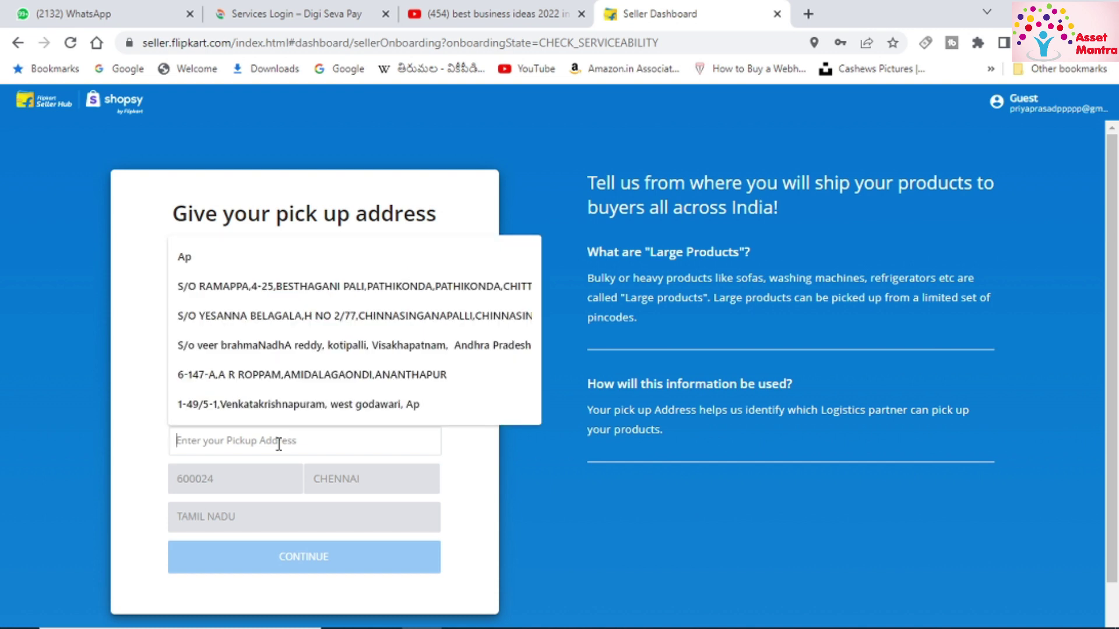
text(4)
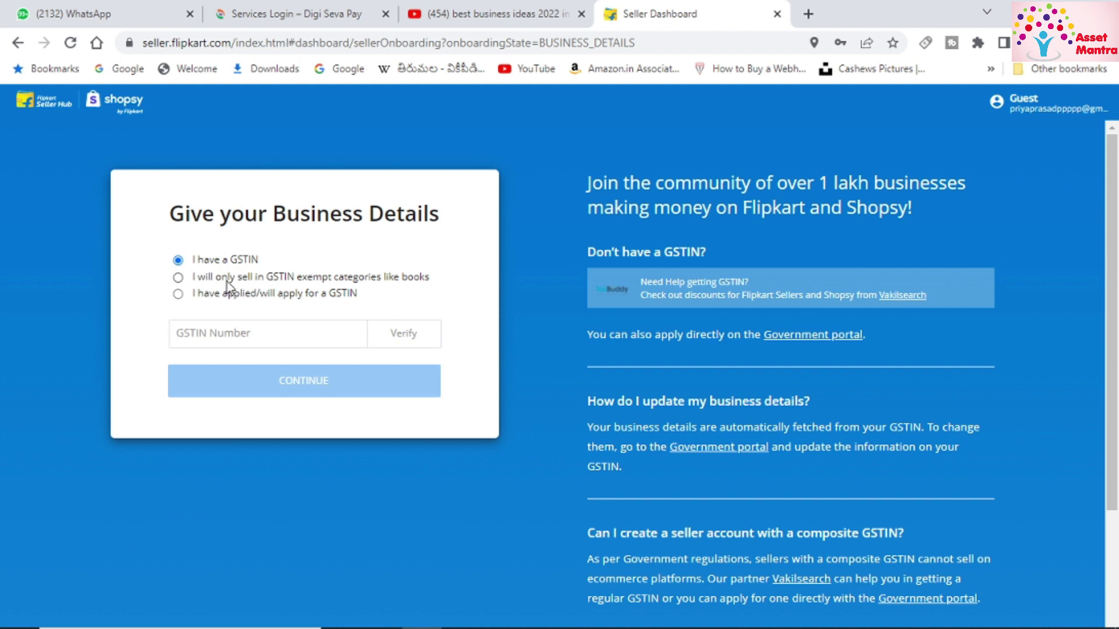
Step: Preview the business details form for selling only in GSTIN exempt categories like books, trying Proprietor as the business type
click(179, 278)
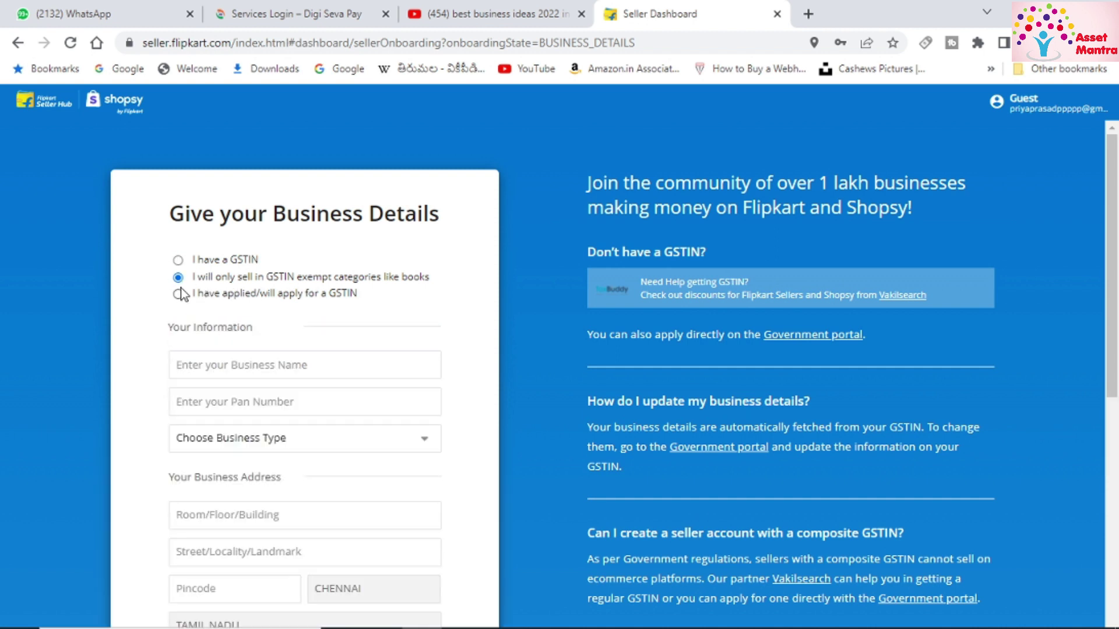
scroll(308, 392, down, 3)
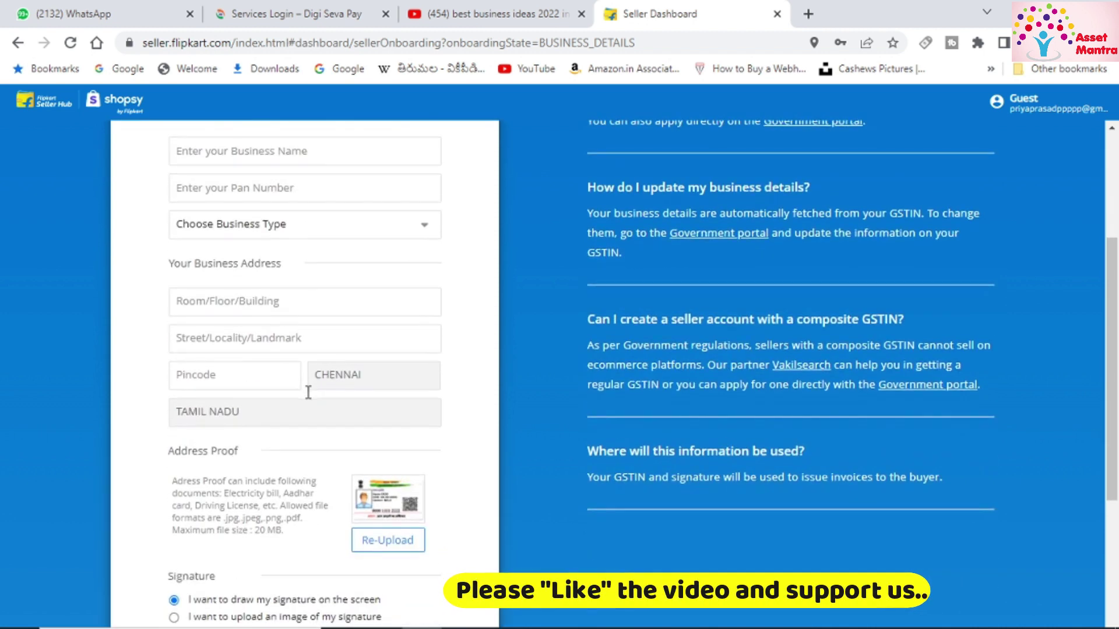
click(292, 232)
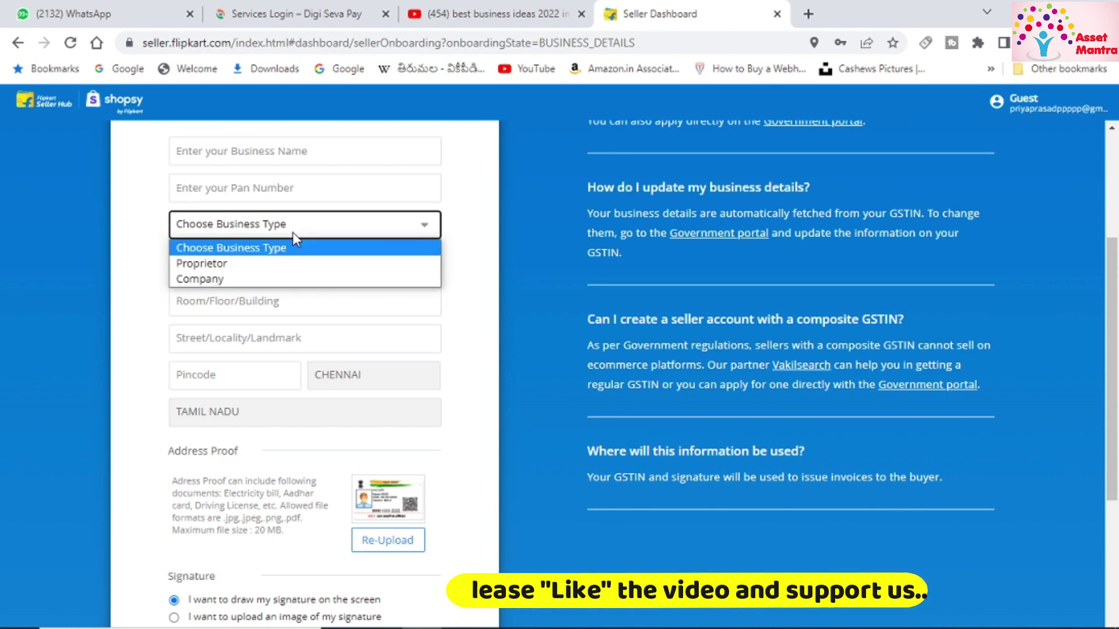
click(278, 262)
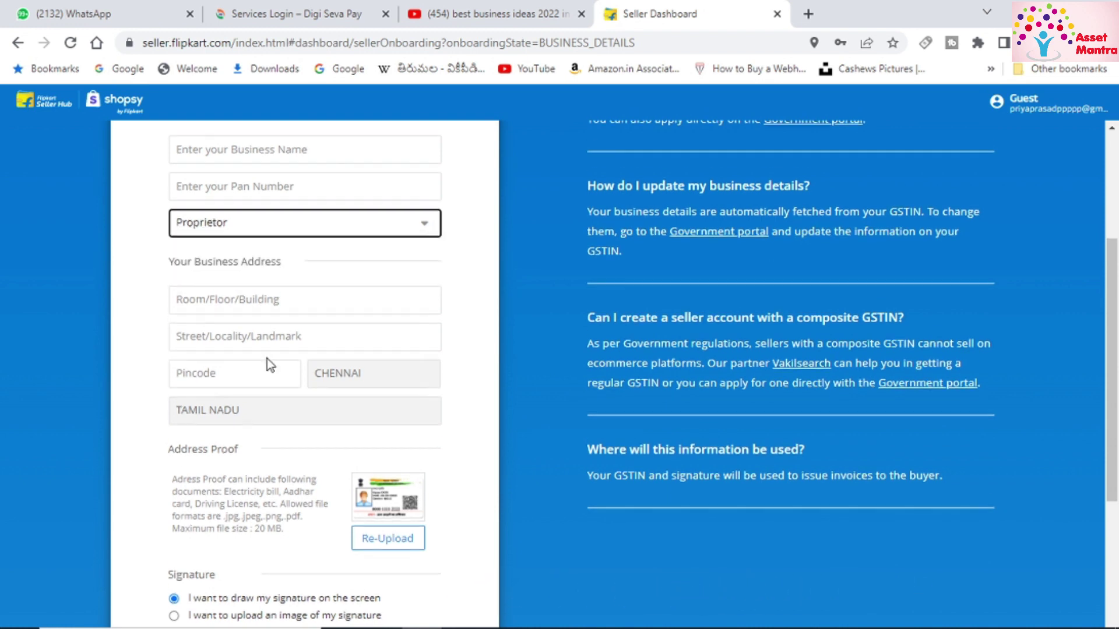
scroll(267, 359, down, 5)
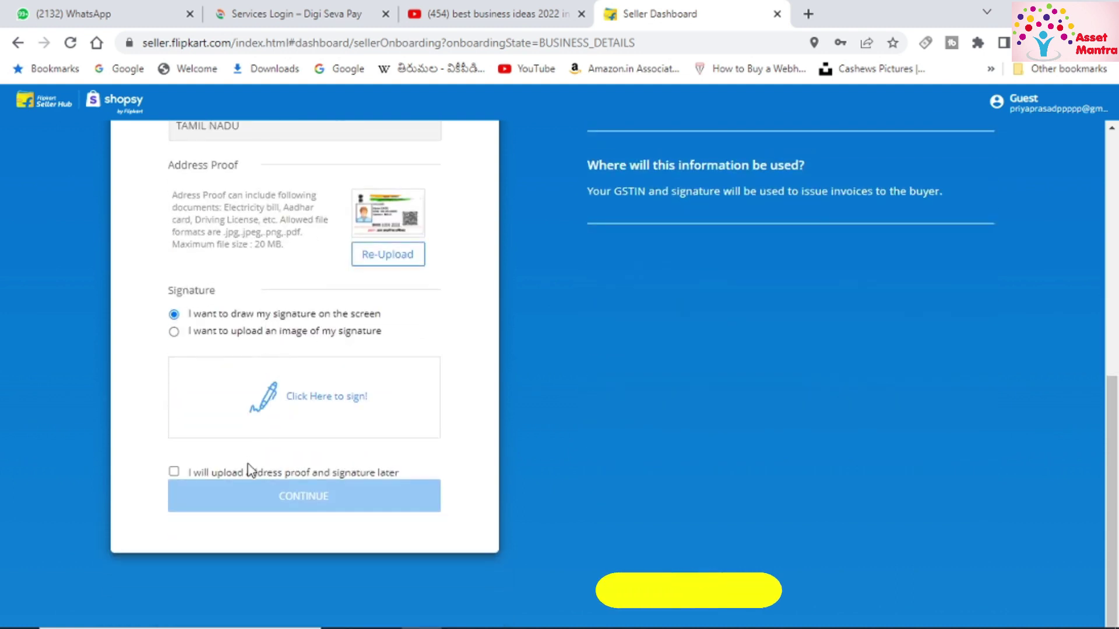
scroll(268, 307, up, 6)
scroll(268, 306, down, 3)
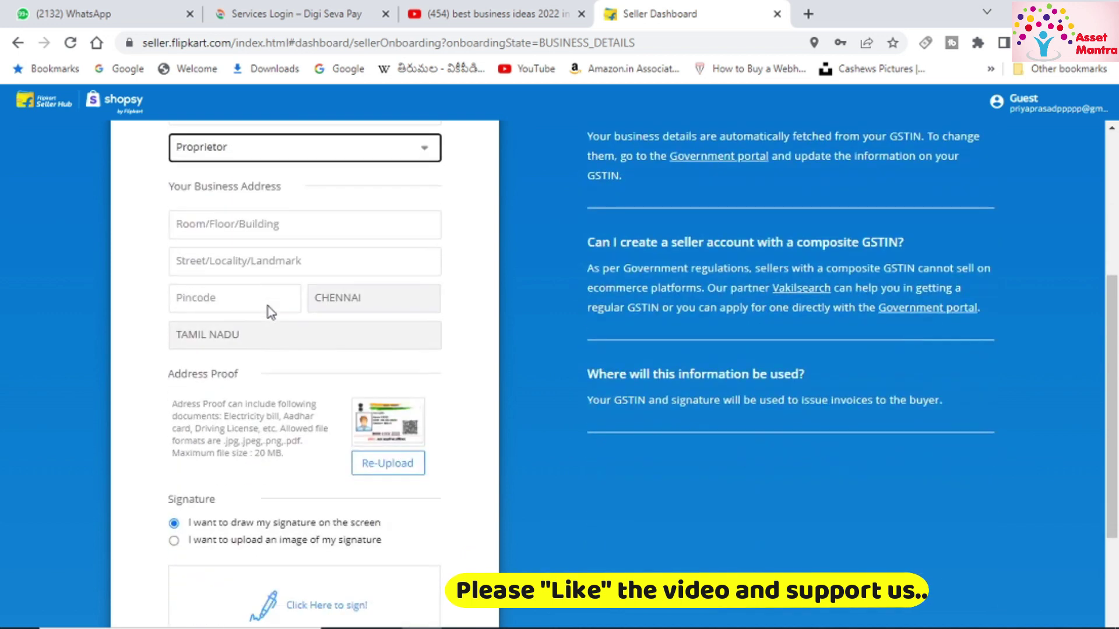
scroll(284, 303, up, 4)
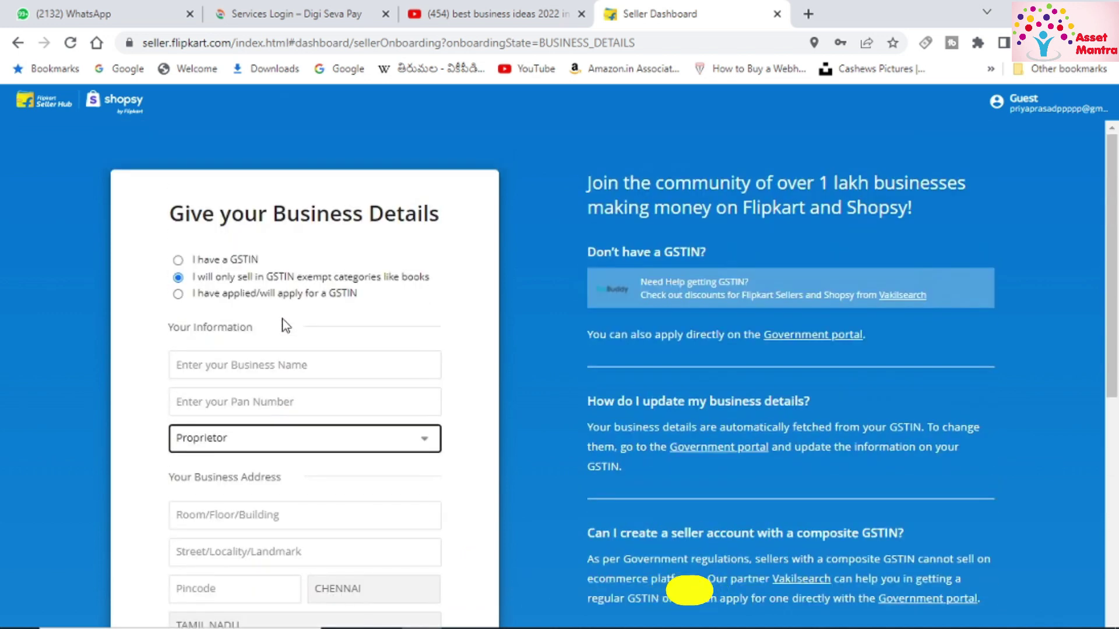
click(211, 263)
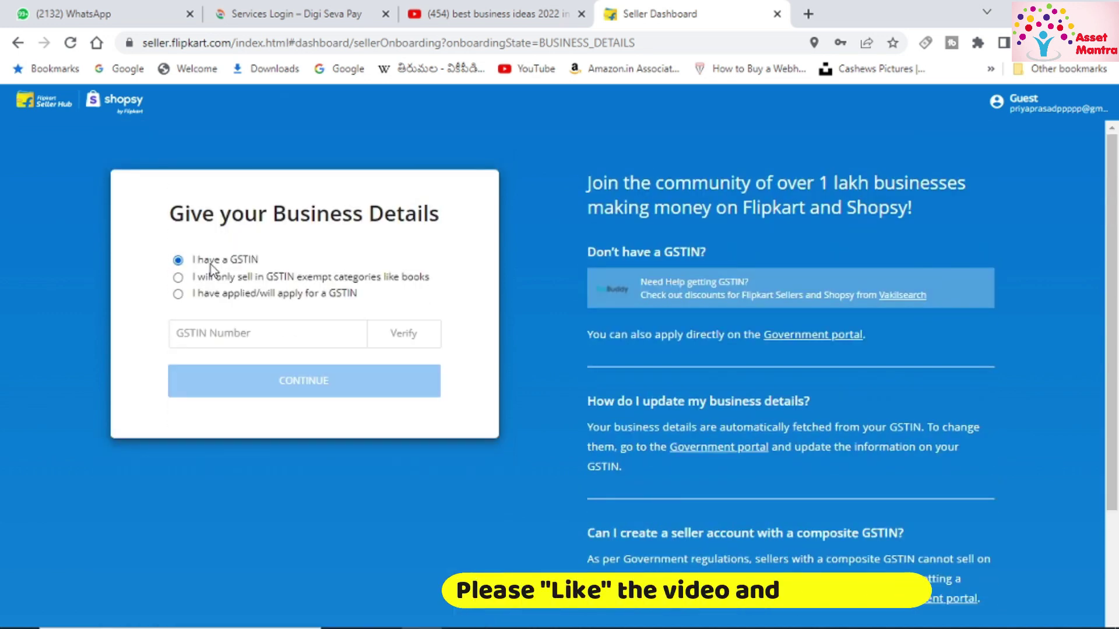
Step: Submit the business and bank details with "I have applied/will apply" chosen for both the GSTIN and the bank account
click(216, 295)
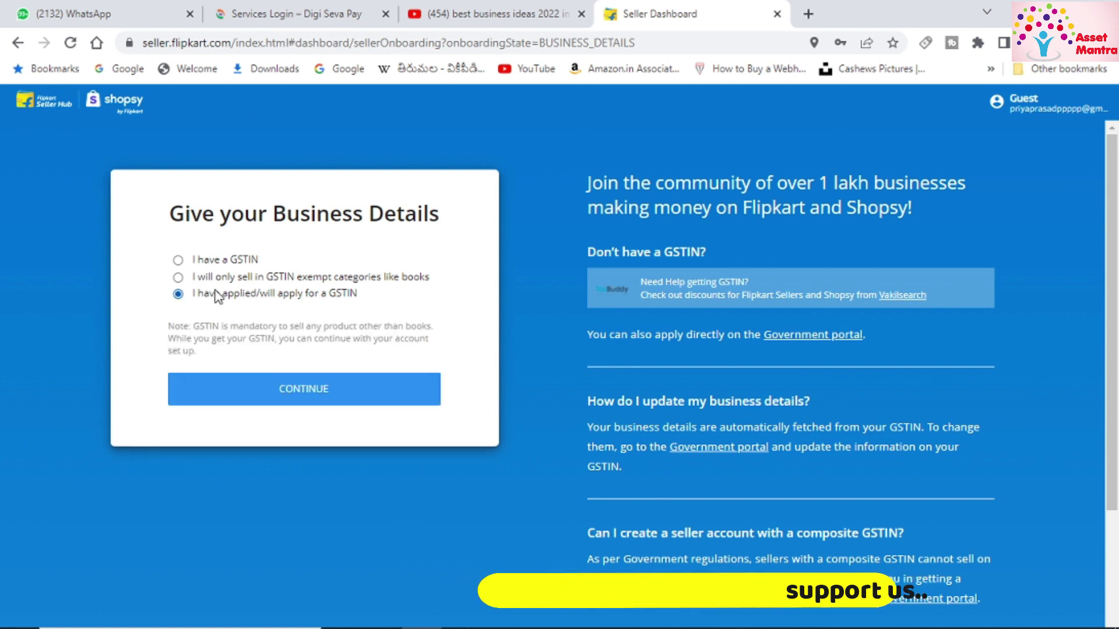
click(300, 389)
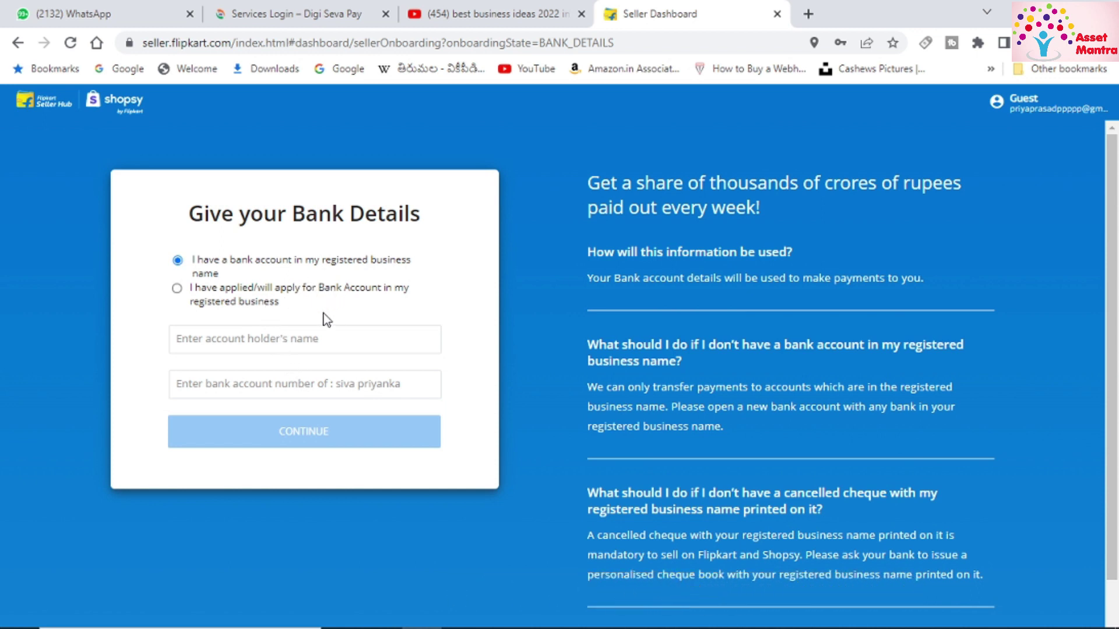
click(201, 298)
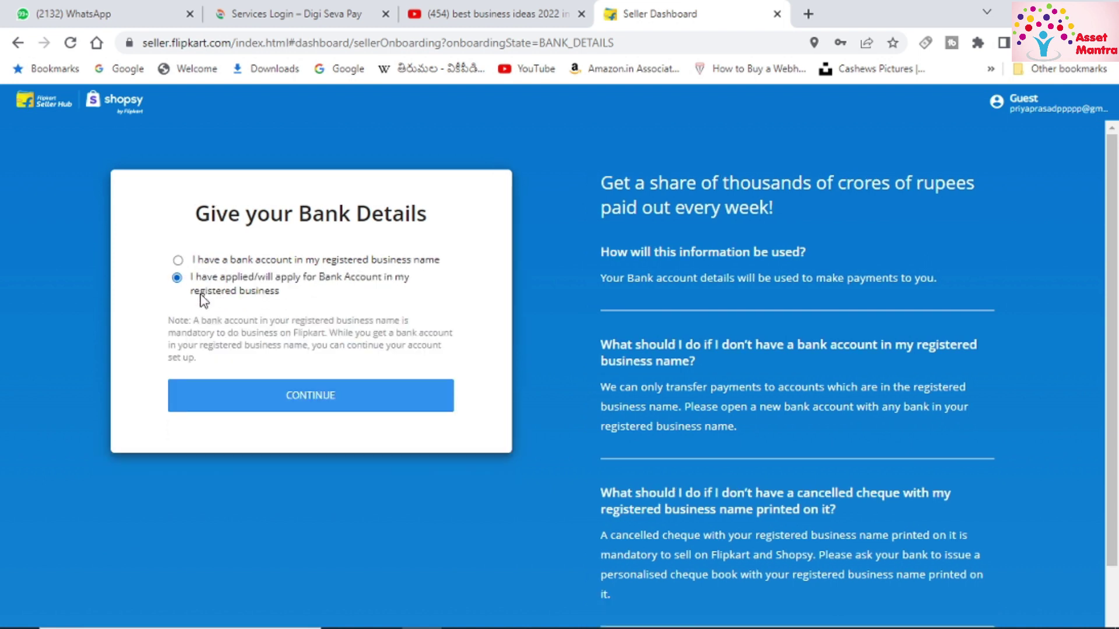
click(312, 396)
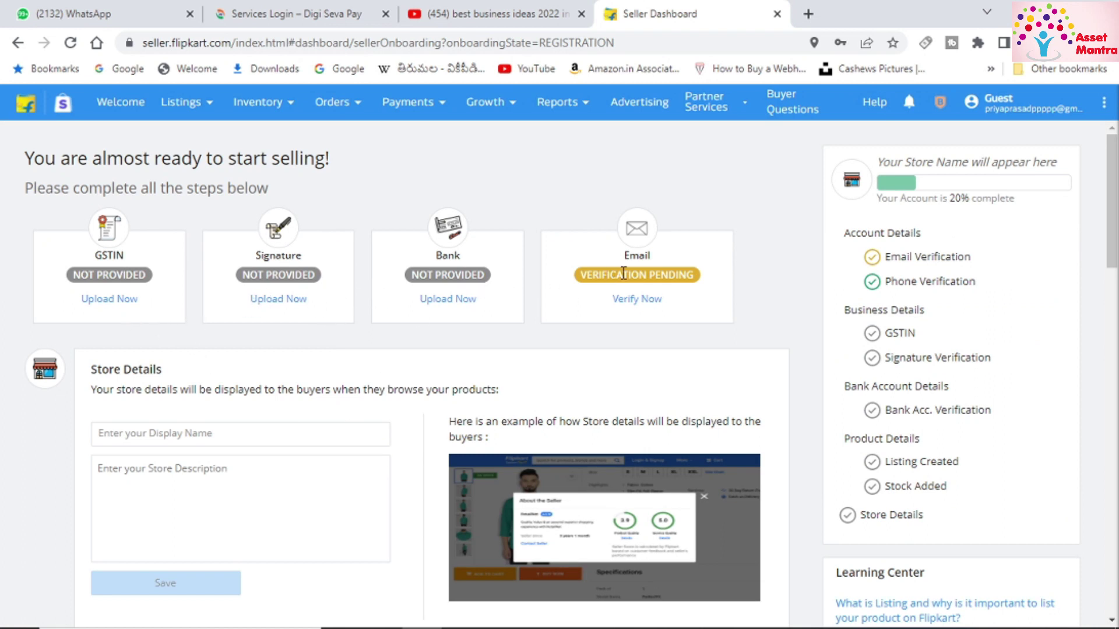
Step: Fill in the store details with display name "Asset Mantra" and description "i want to sell my items through flipkart", and submit them for saving
scroll(623, 273, down, 1)
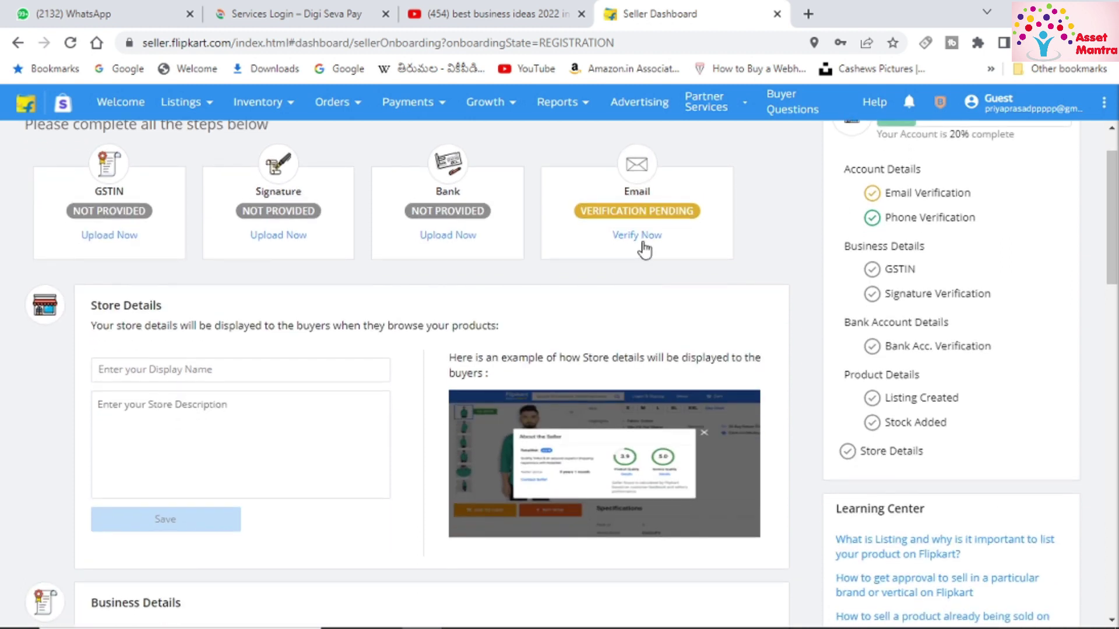
scroll(310, 412, down, 2)
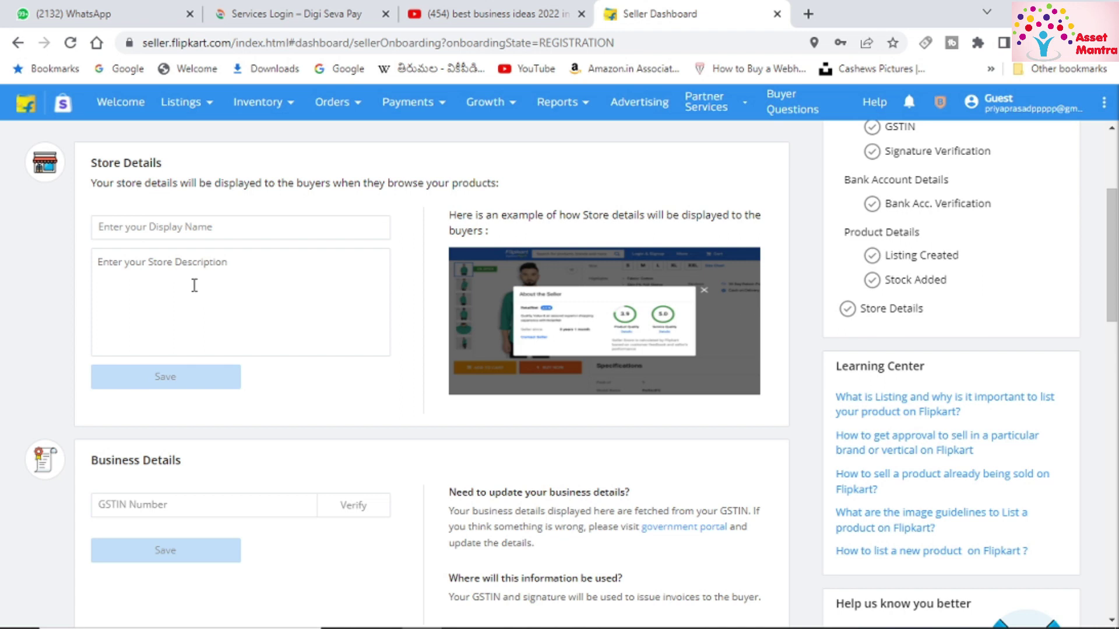
click(185, 229)
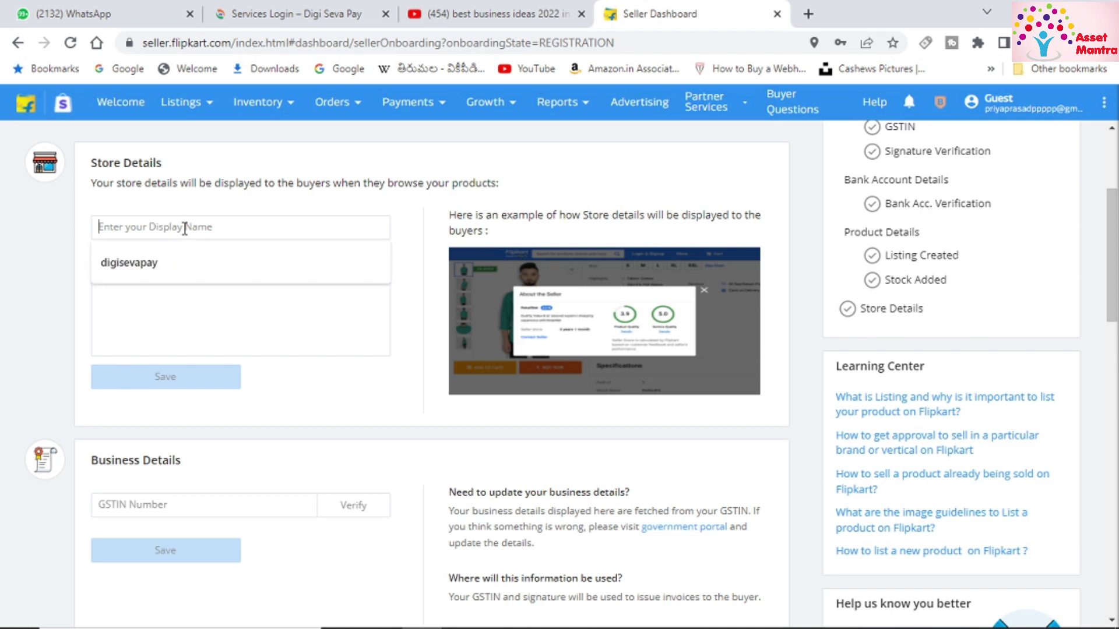
text(Asset)
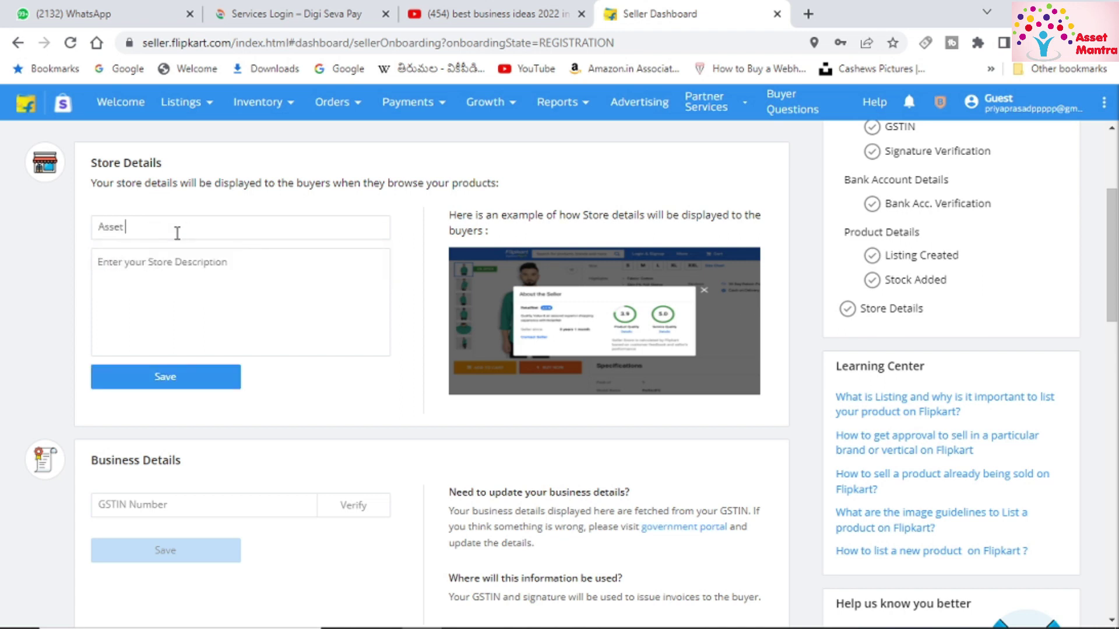
text( Mantra)
key(Tab)
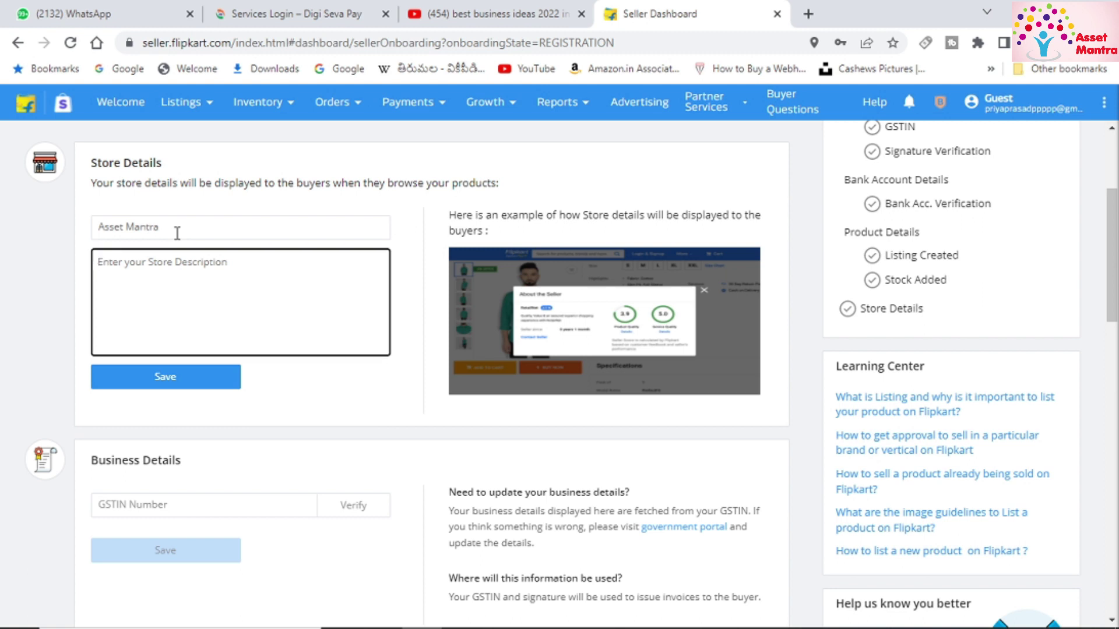
text(i w)
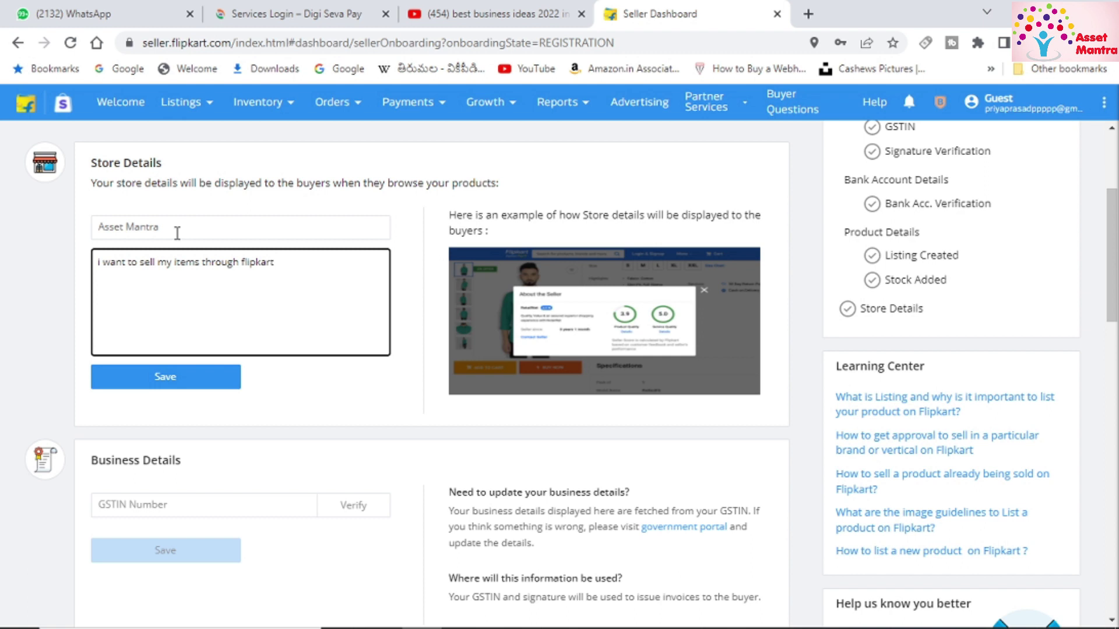
click(178, 384)
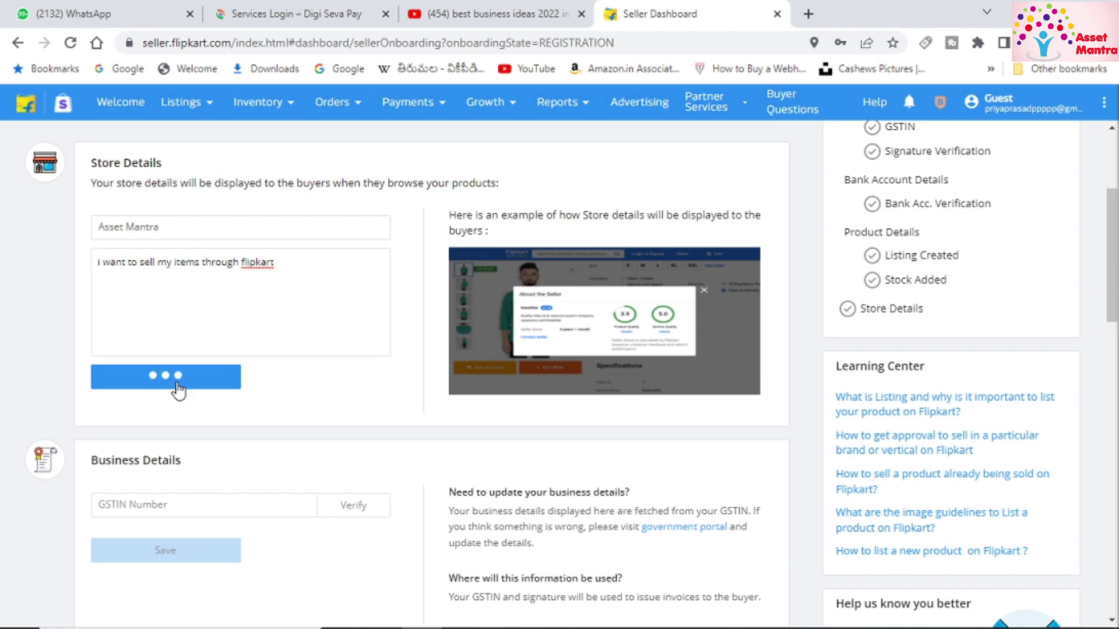
Step: Change the store display name to "AssetMantra" without a space and try to save the store details again
scroll(282, 449, down, 1)
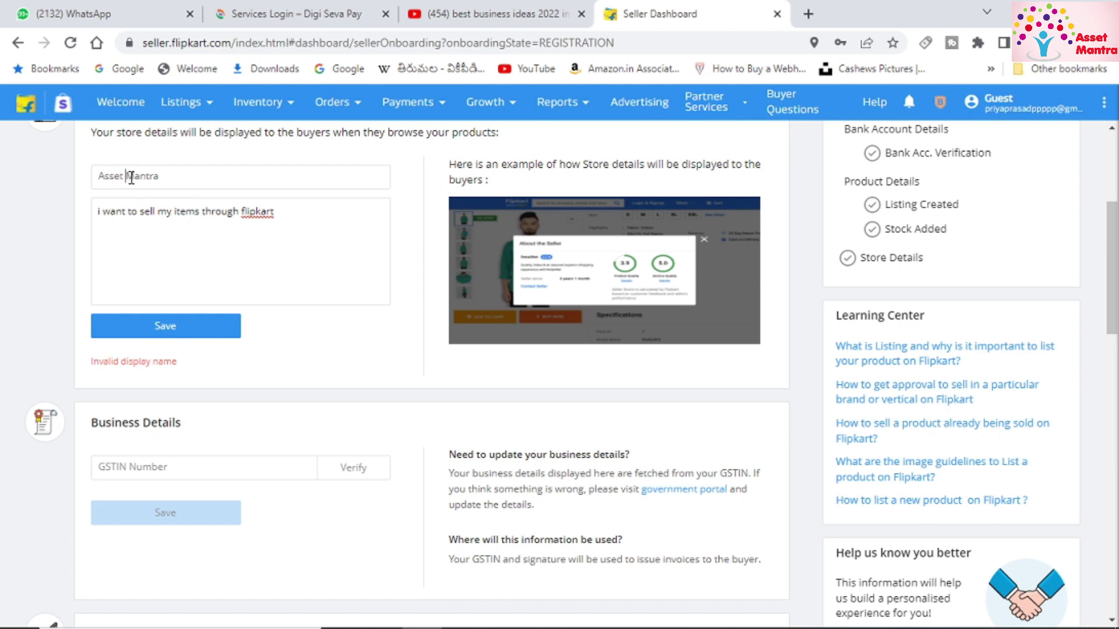
key(BackSpace)
click(189, 332)
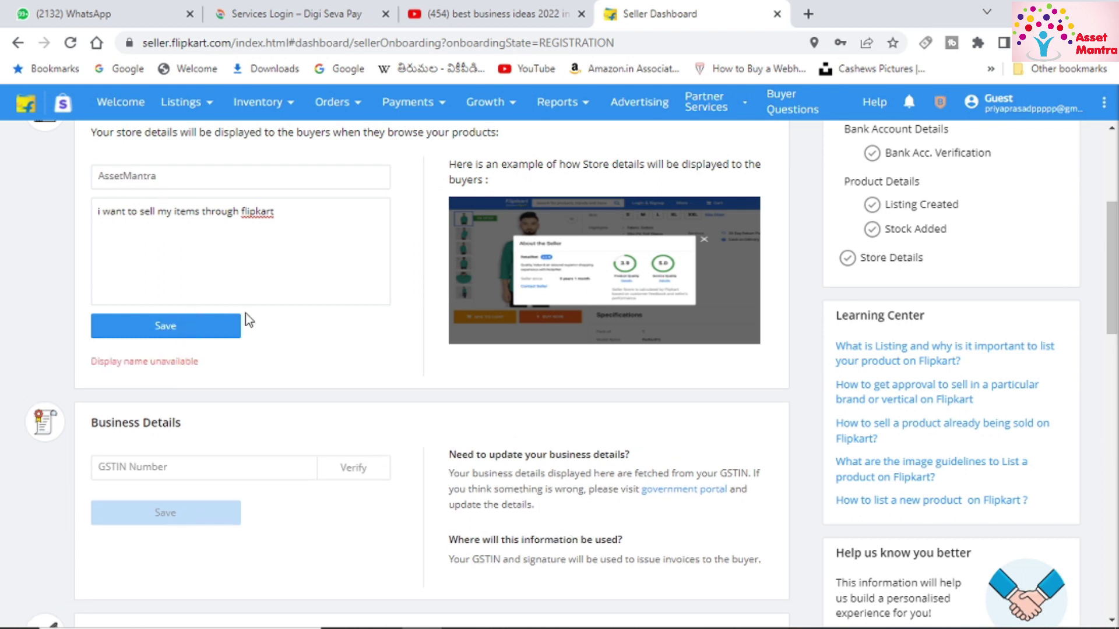
scroll(248, 320, up, 1)
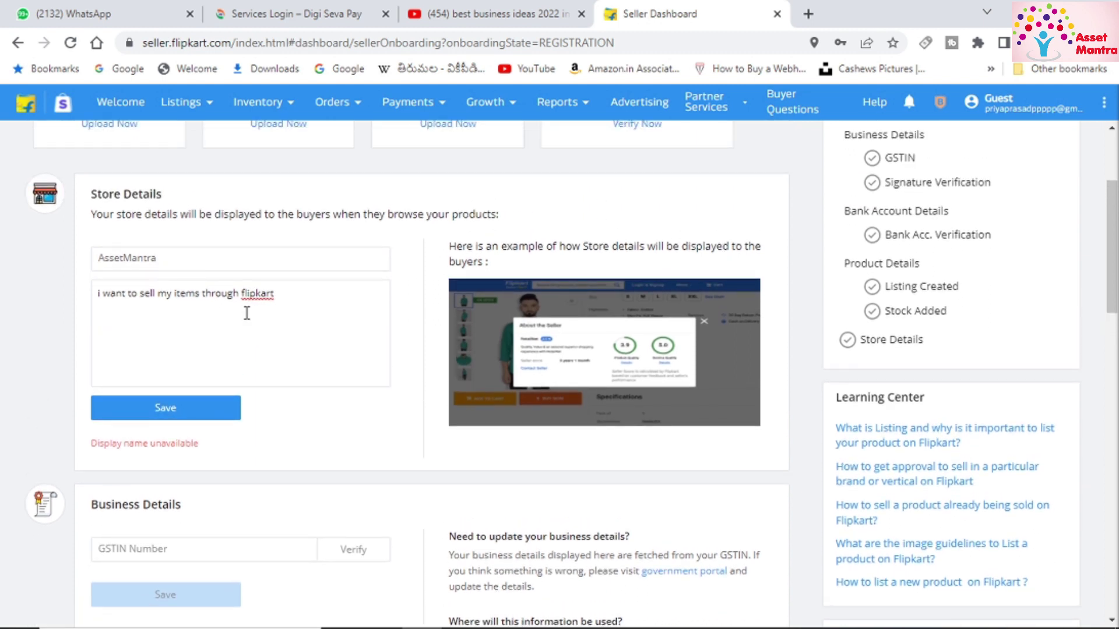
Step: Change the store display name to "AssetMantra123" and save the store details
click(194, 258)
text(123)
click(178, 412)
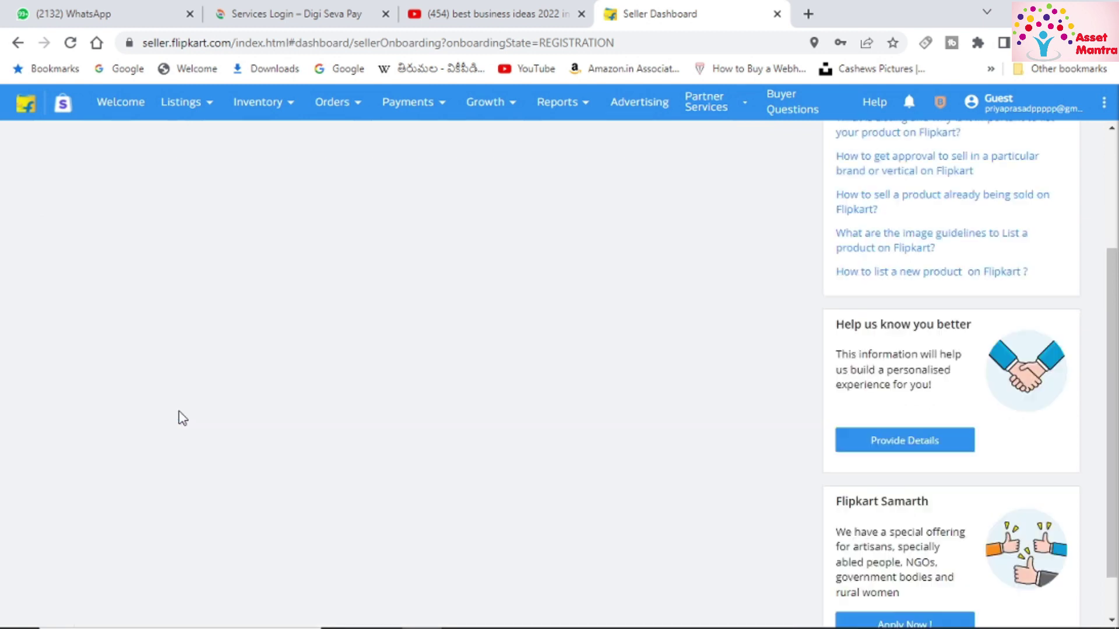
Step: Draw a signature on the screen in the Signature section and confirm it for upload
scroll(182, 418, up, 5)
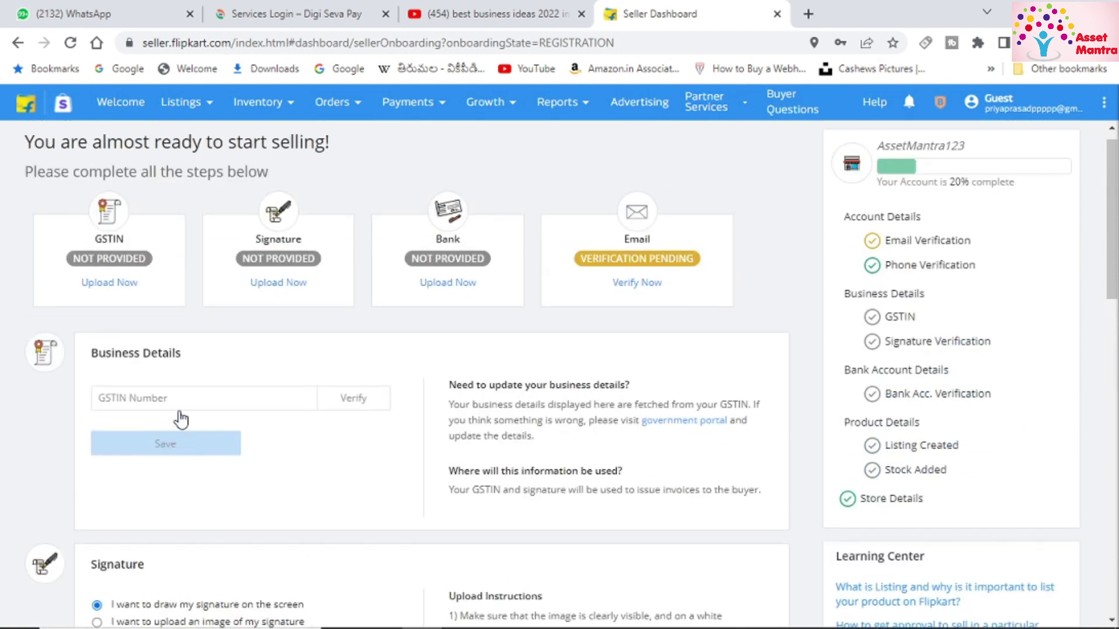
scroll(180, 411, down, 4)
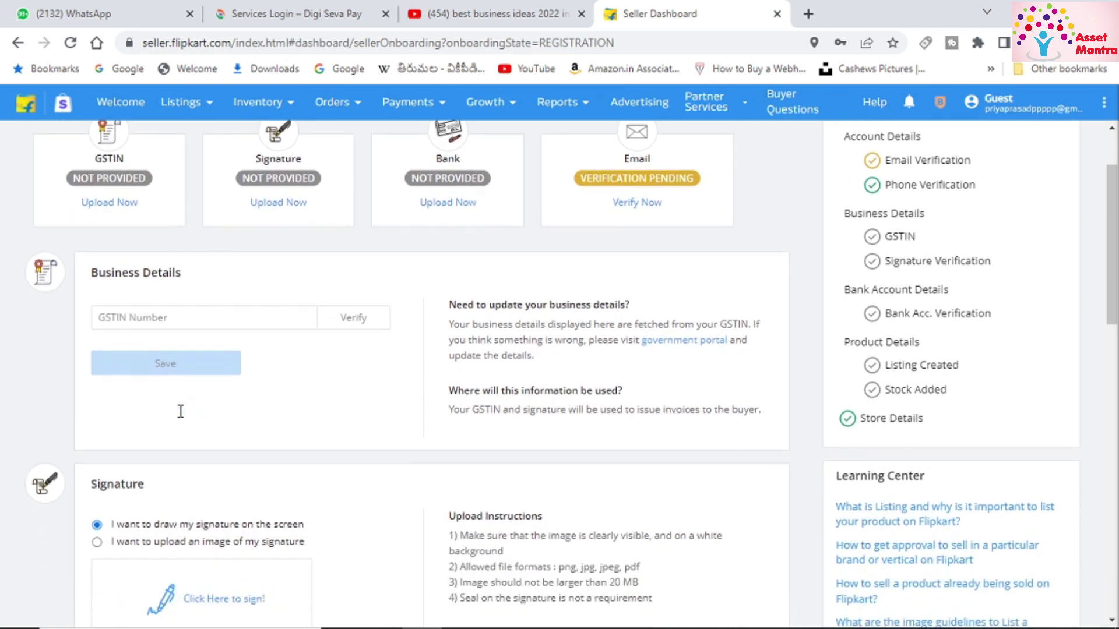
scroll(176, 416, up, 3)
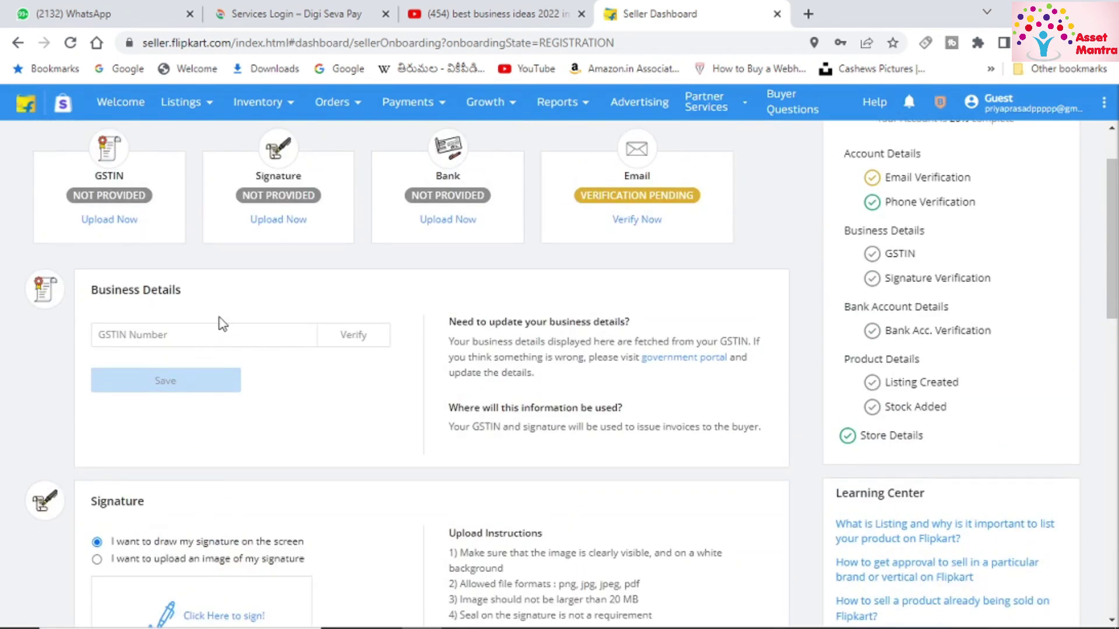
scroll(299, 346, down, 2)
scroll(299, 346, up, 4)
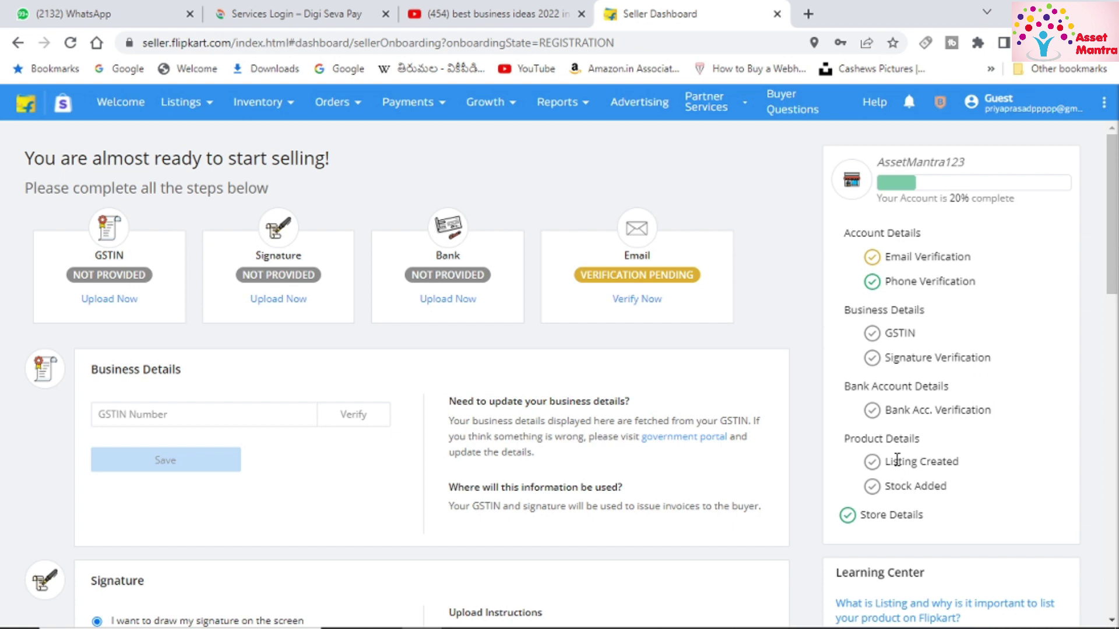
scroll(897, 460, down, 5)
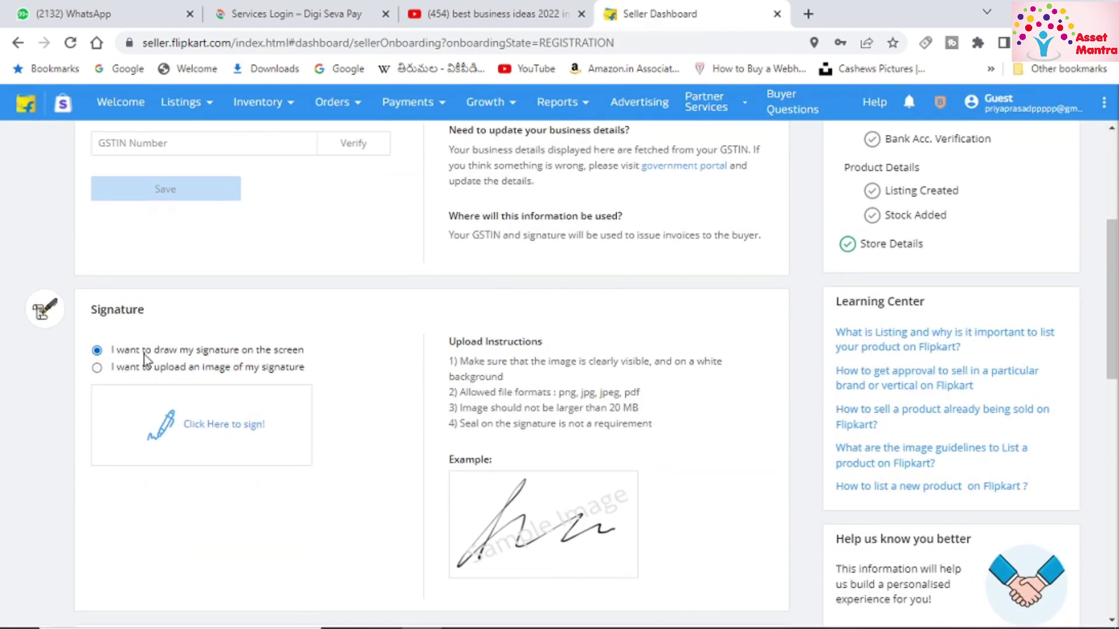
click(202, 424)
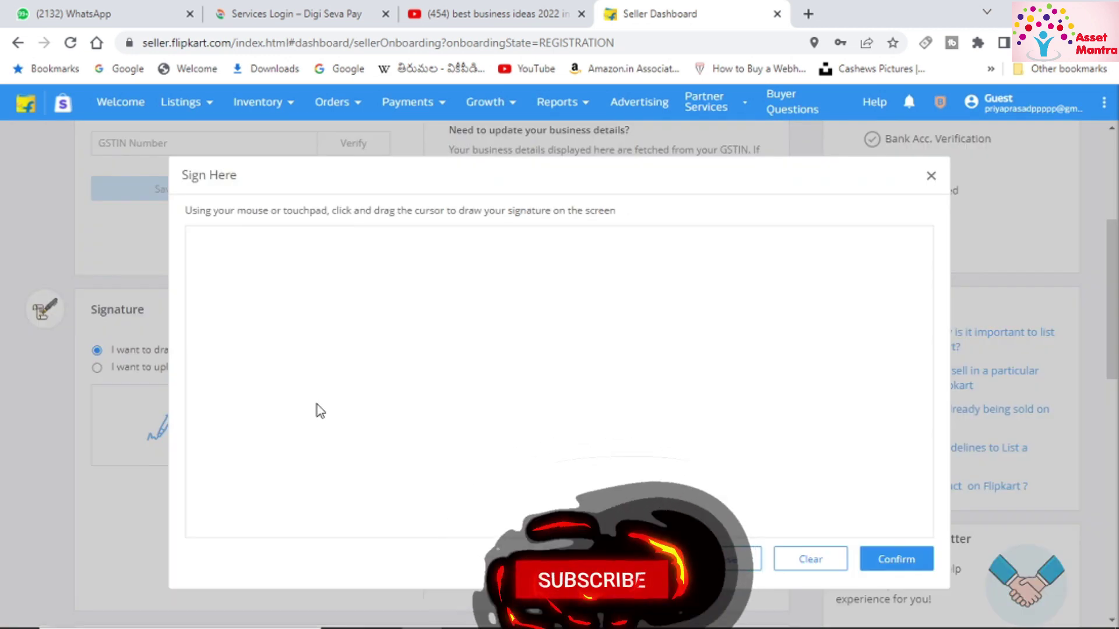
mouse_move(317, 408)
mouse_down()
mouse_move(362, 282)
mouse_move(347, 379)
mouse_move(348, 330)
mouse_move(437, 317)
mouse_up()
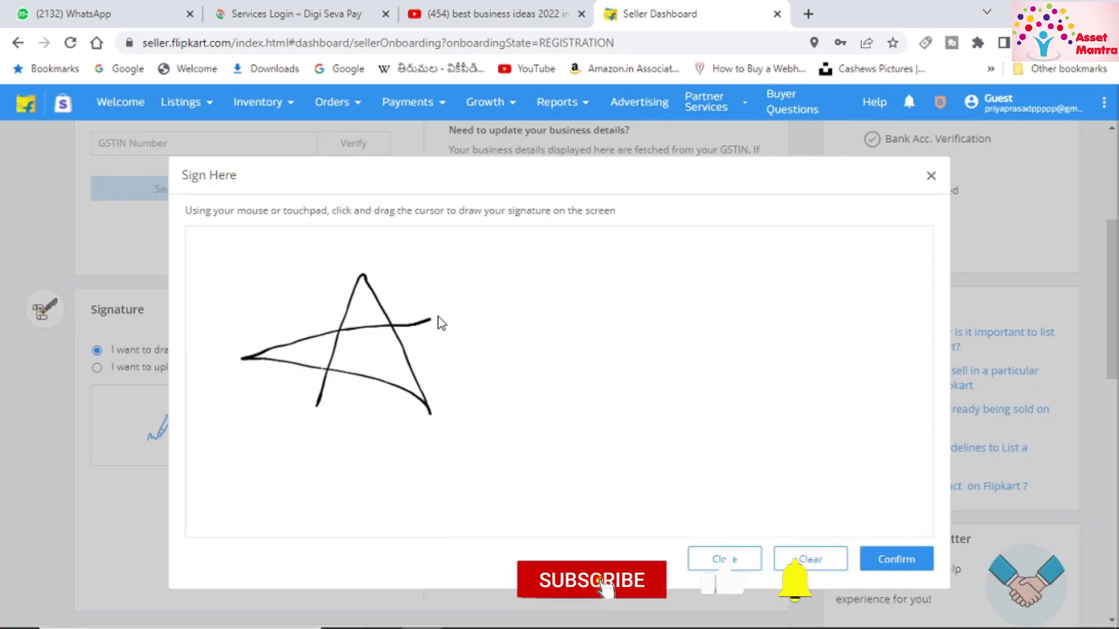
click(880, 574)
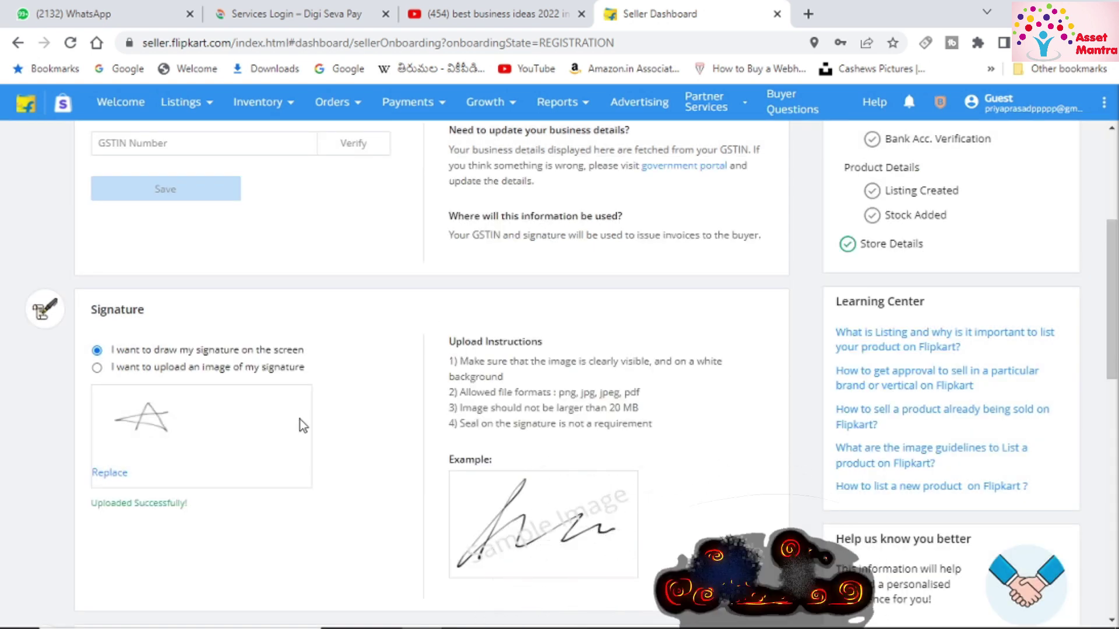
Step: Start listing own products from the onboarding page's List Your Products section and dismiss the tip about searching by product URL
scroll(224, 445, down, 3)
scroll(222, 439, down, 3)
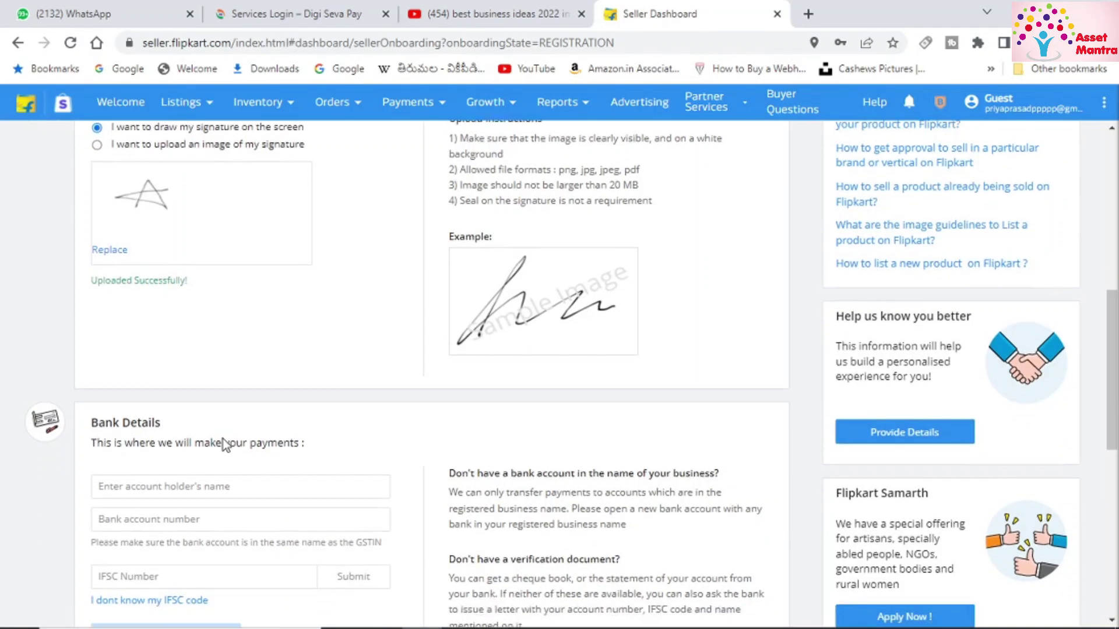
scroll(170, 414, down, 4)
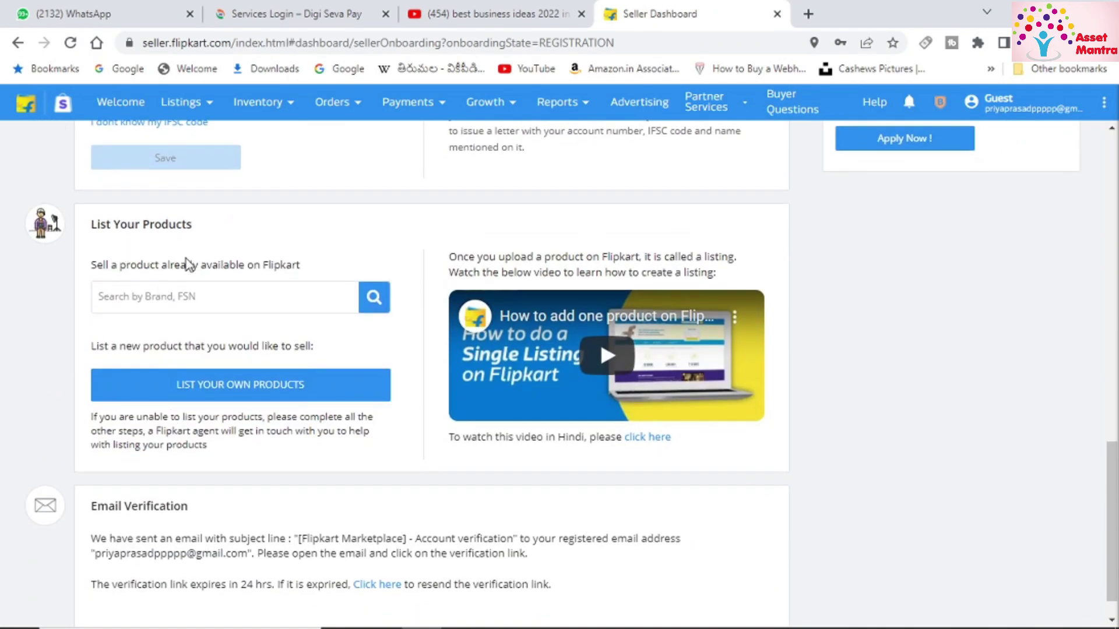
scroll(187, 257, up, 1)
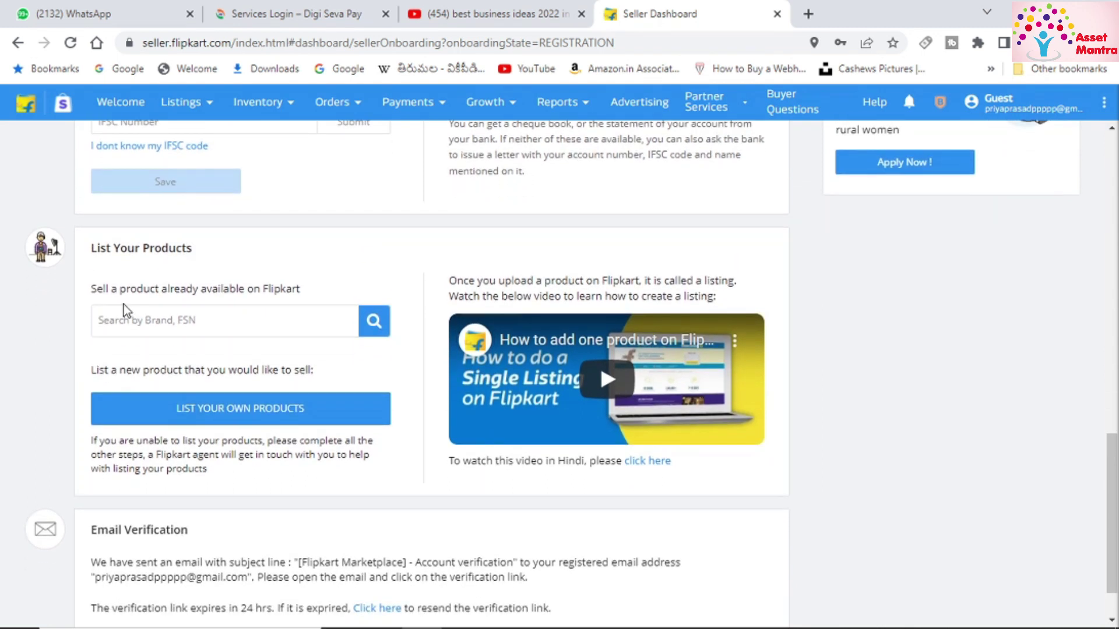
drag(199, 289, 296, 313)
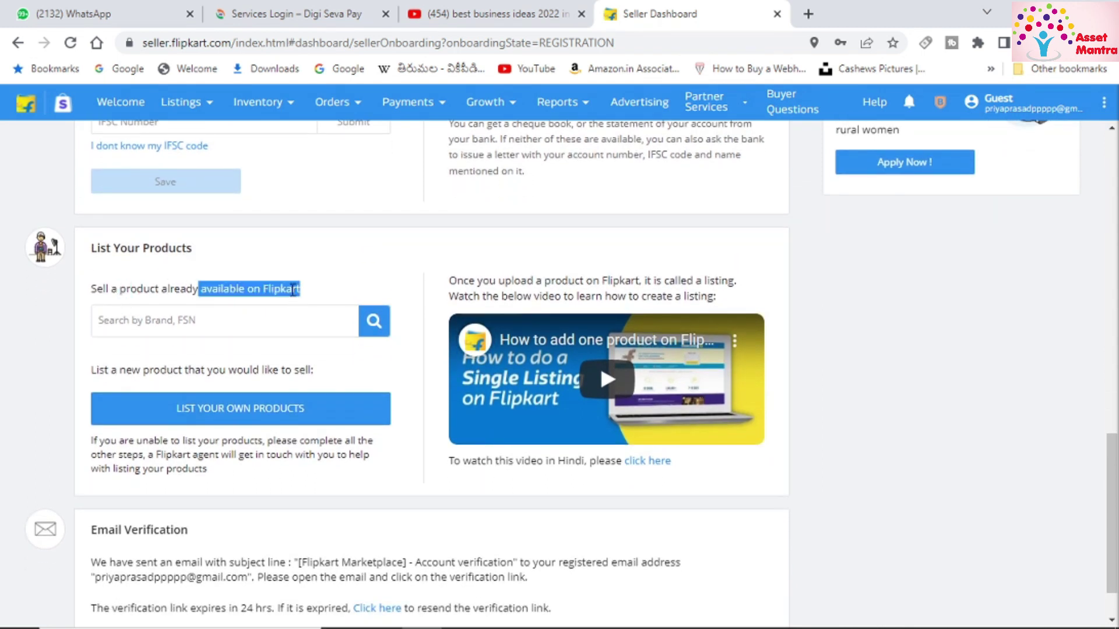
click(293, 290)
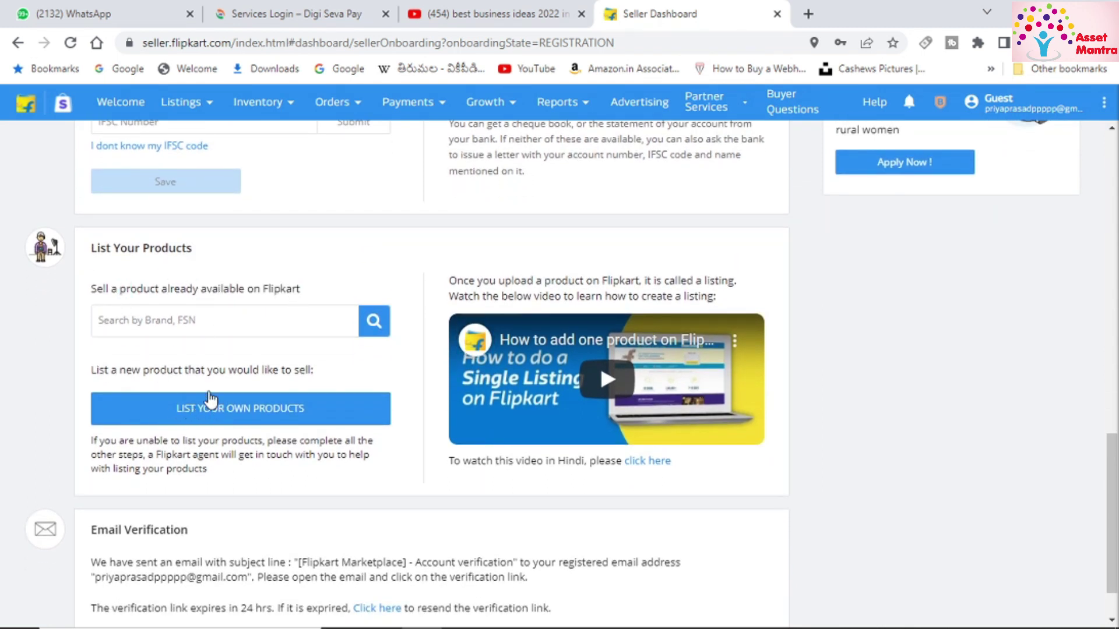
scroll(213, 408, down, 1)
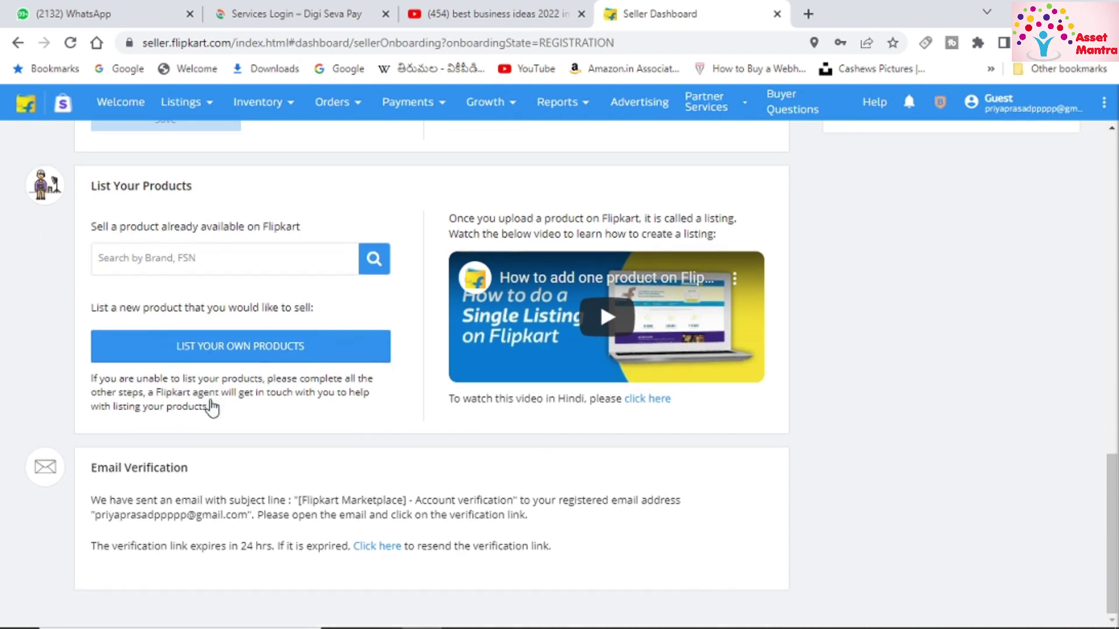
click(232, 355)
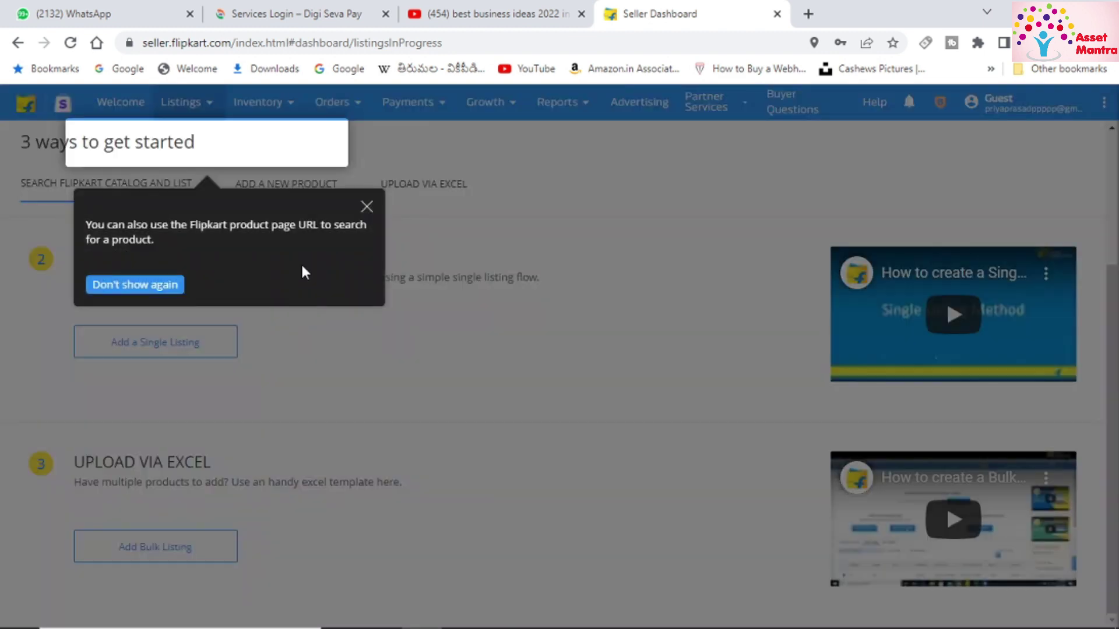
click(368, 207)
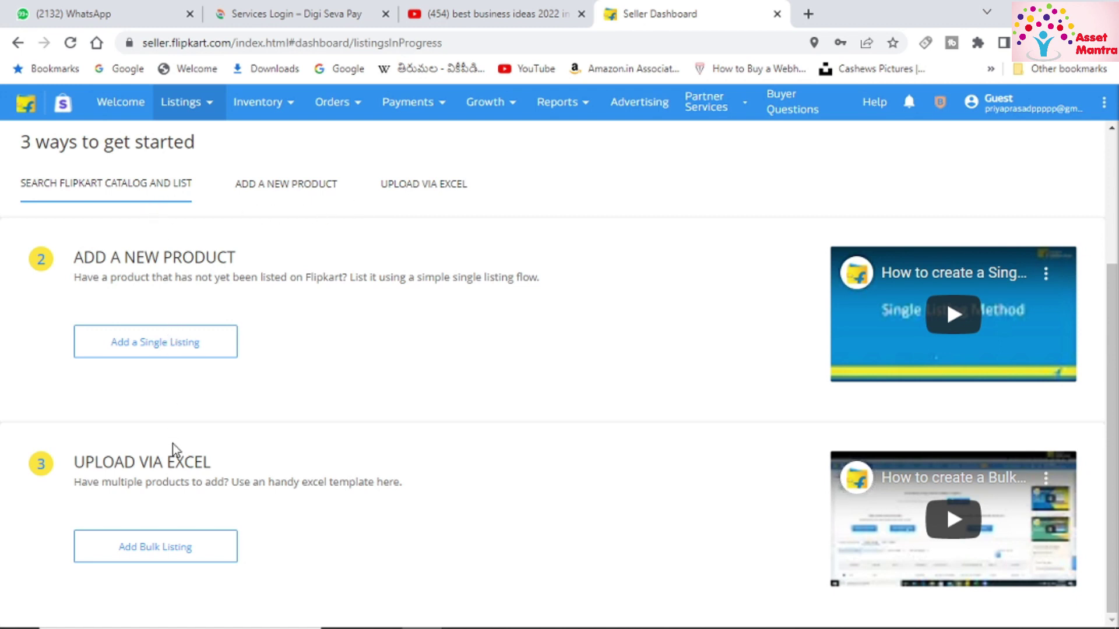
Step: Search the Flipkart catalog for "biometric" to find existing products to list, and leave the results page
scroll(172, 444, up, 1)
scroll(175, 431, up, 3)
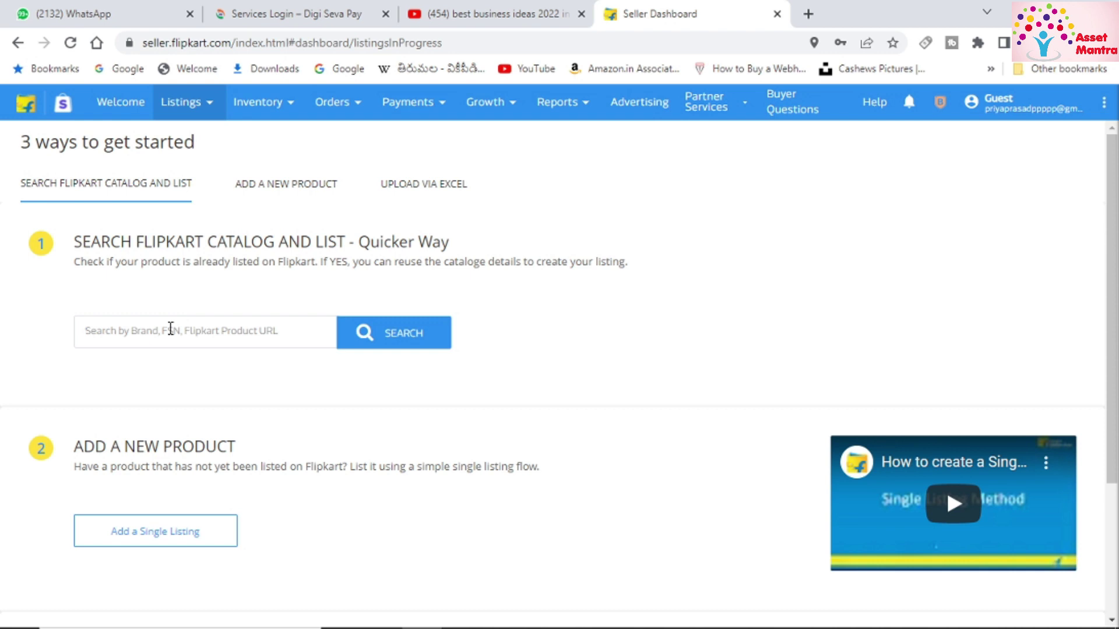
text(b)
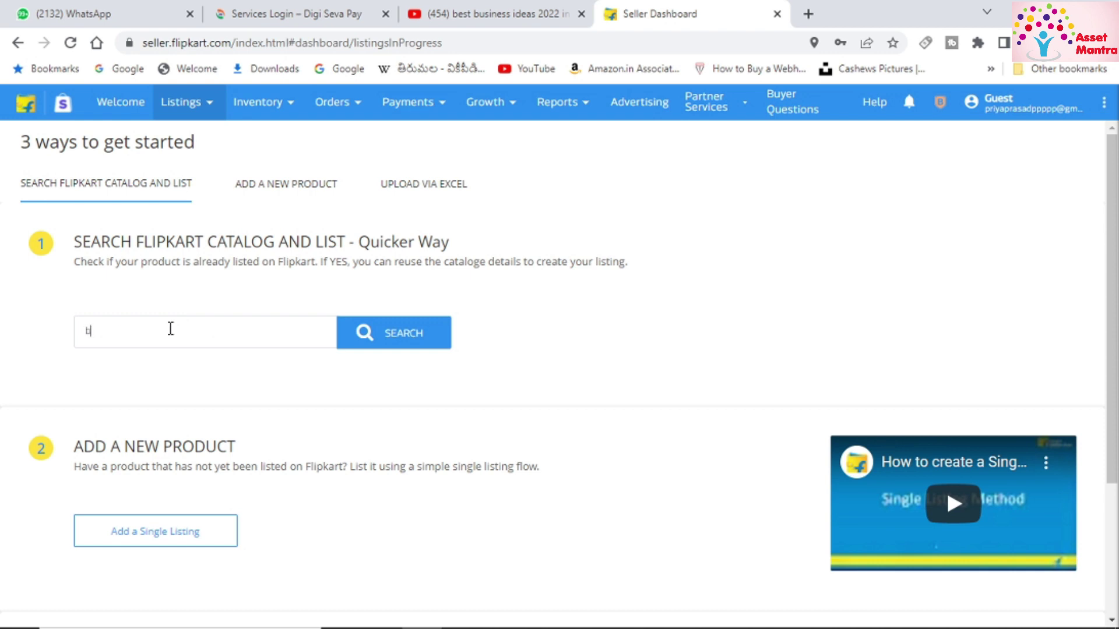
text(iometric)
key(Return)
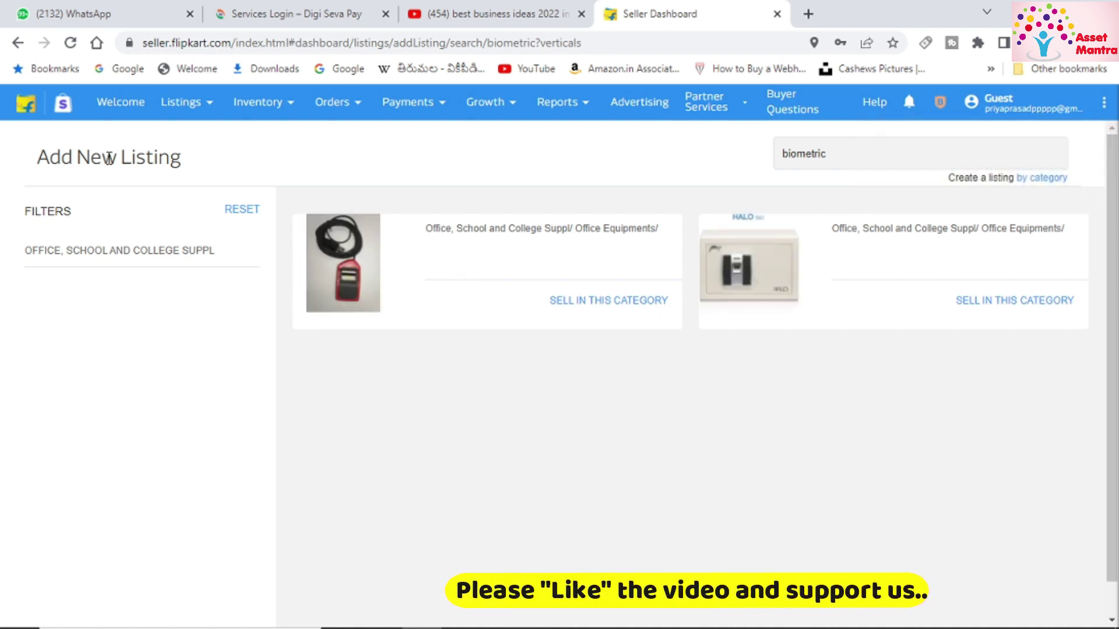
click(18, 42)
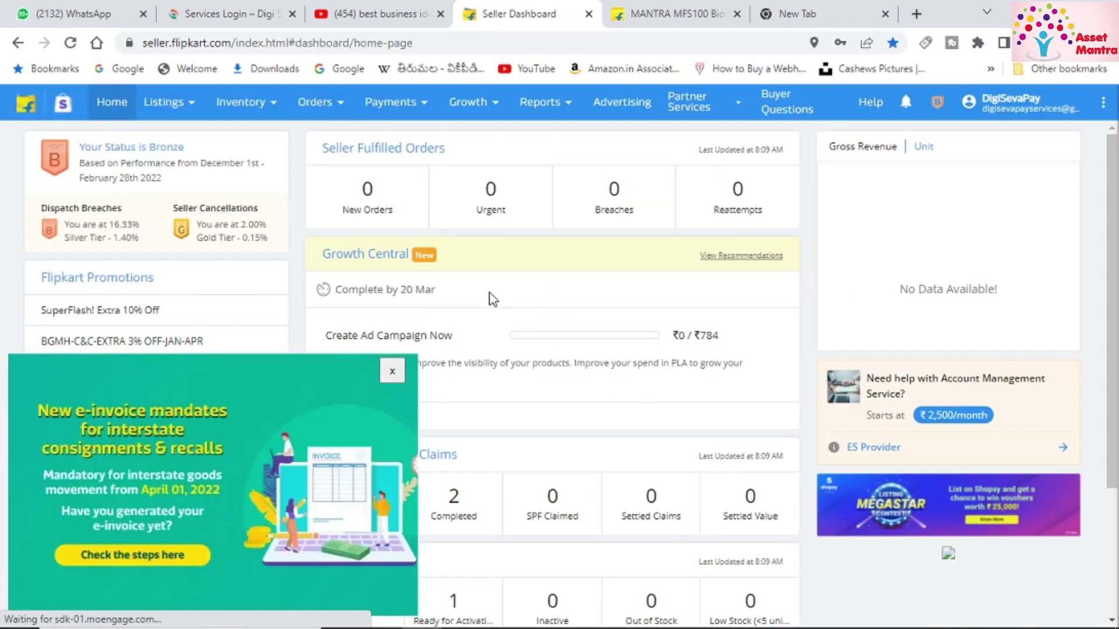
Step: Dismiss the e-invoice announcement on the DigiSevaPay seller dashboard and view the options for adding new listings
click(394, 373)
click(178, 108)
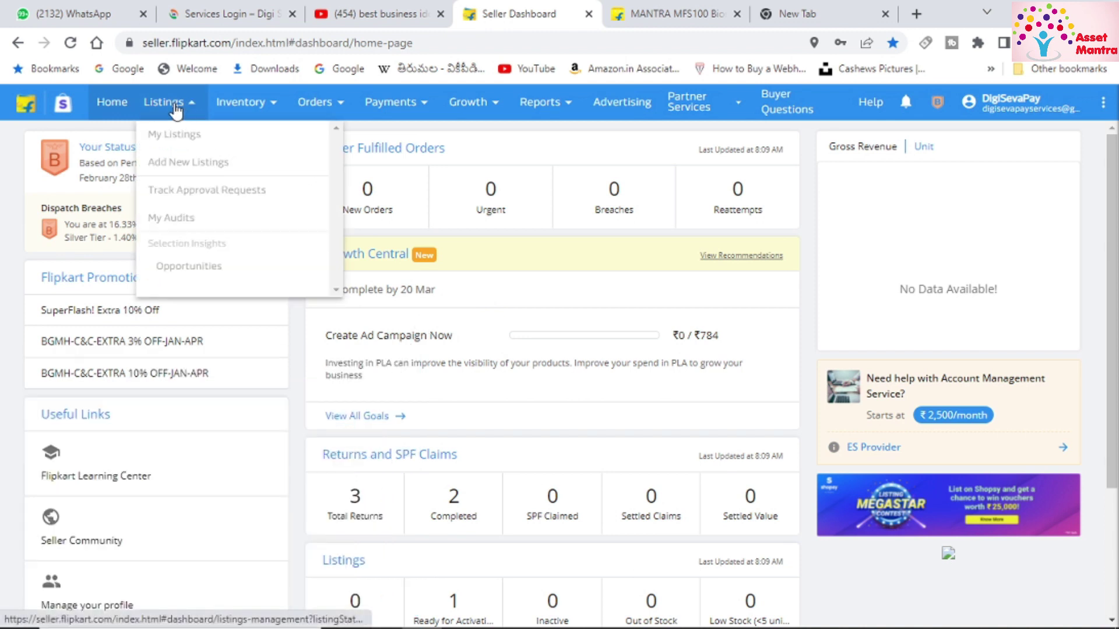
click(184, 167)
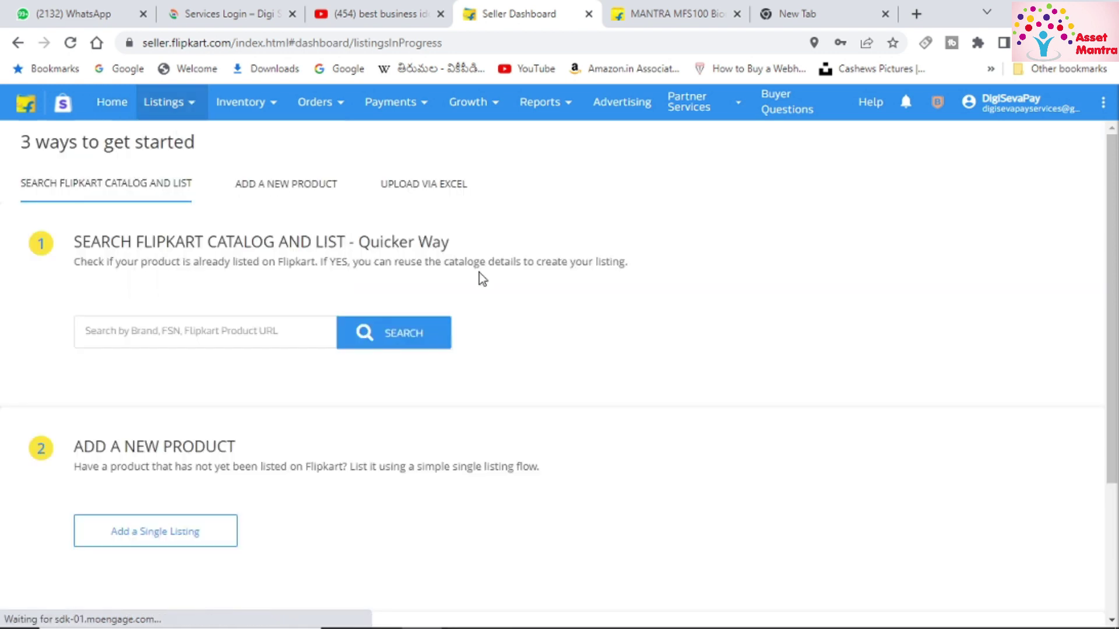
scroll(479, 280, down, 3)
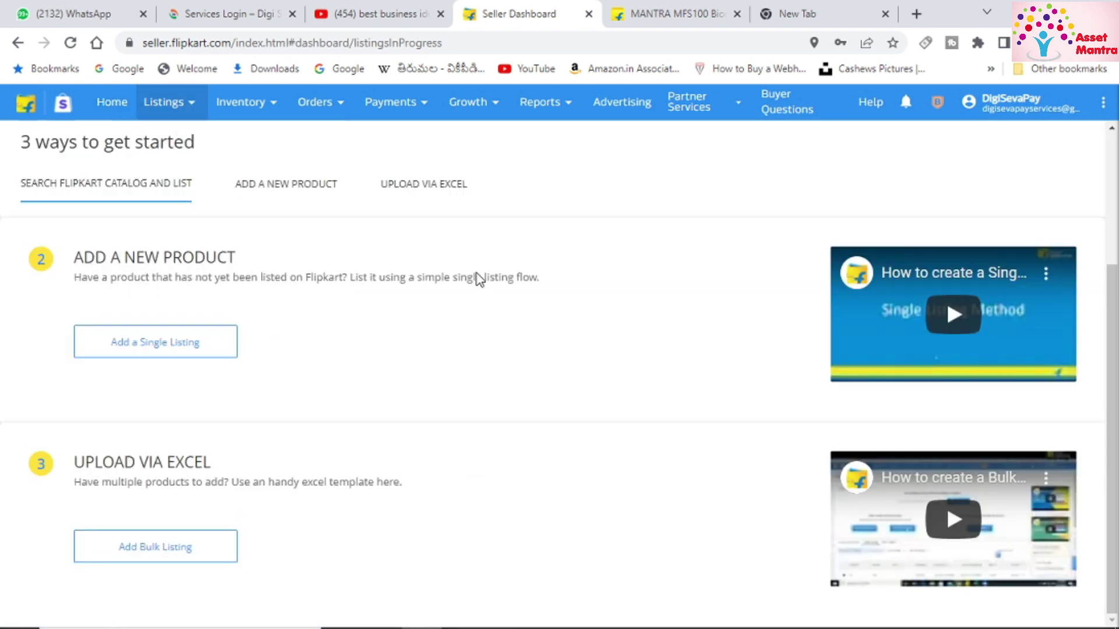
Step: Open the Mantraa MFS 100 listing that is ready for activation and examine its price details, price history and settlement fee breakdown
click(166, 373)
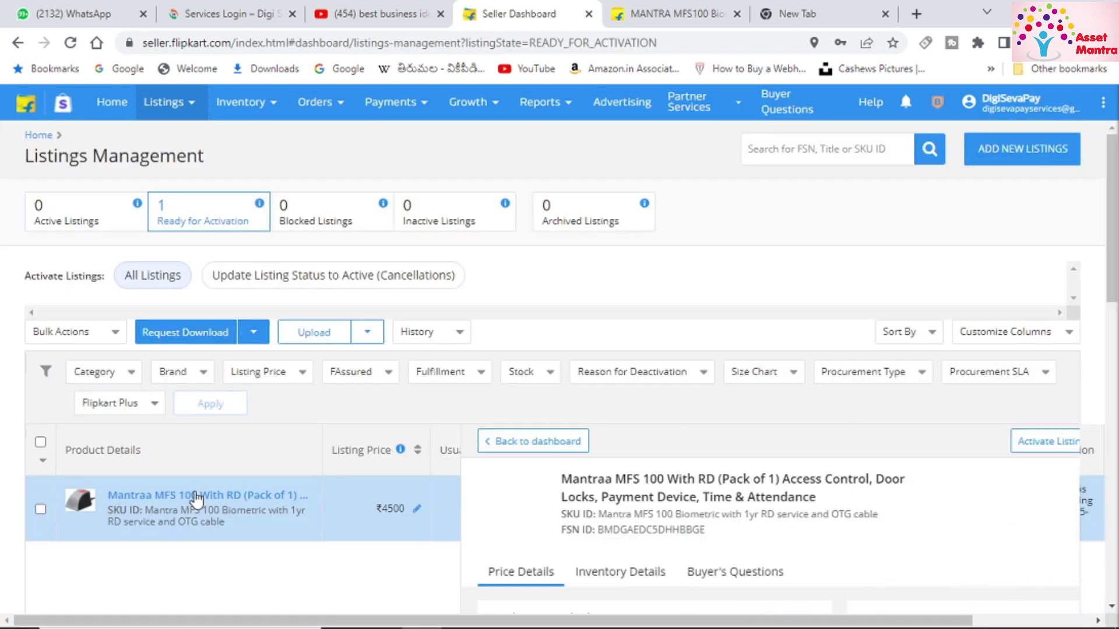
scroll(478, 495, down, 5)
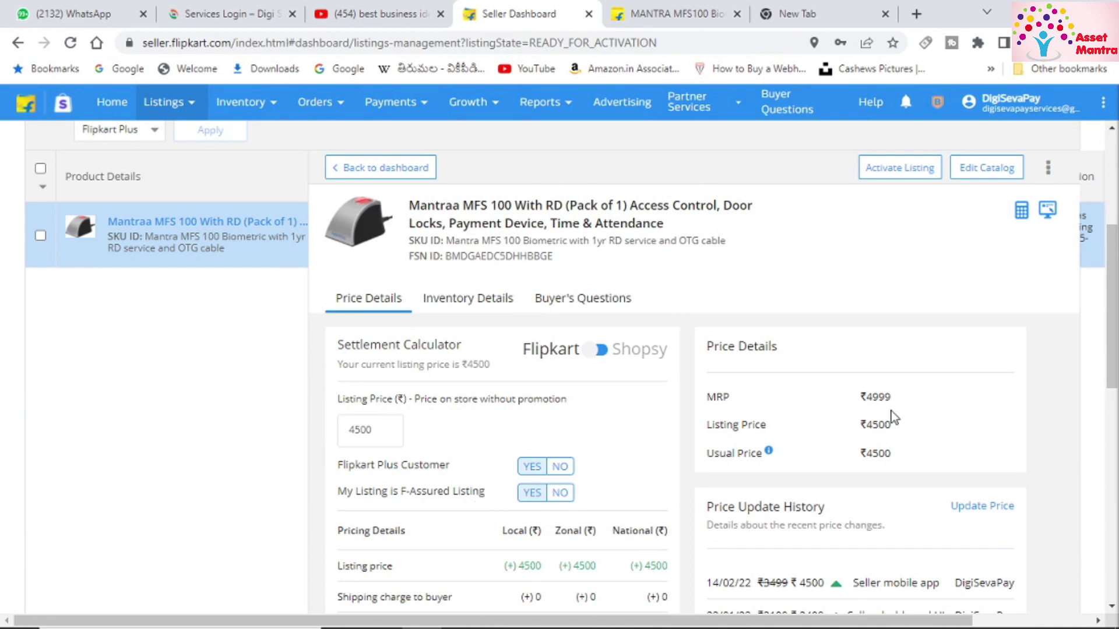
scroll(890, 411, down, 1)
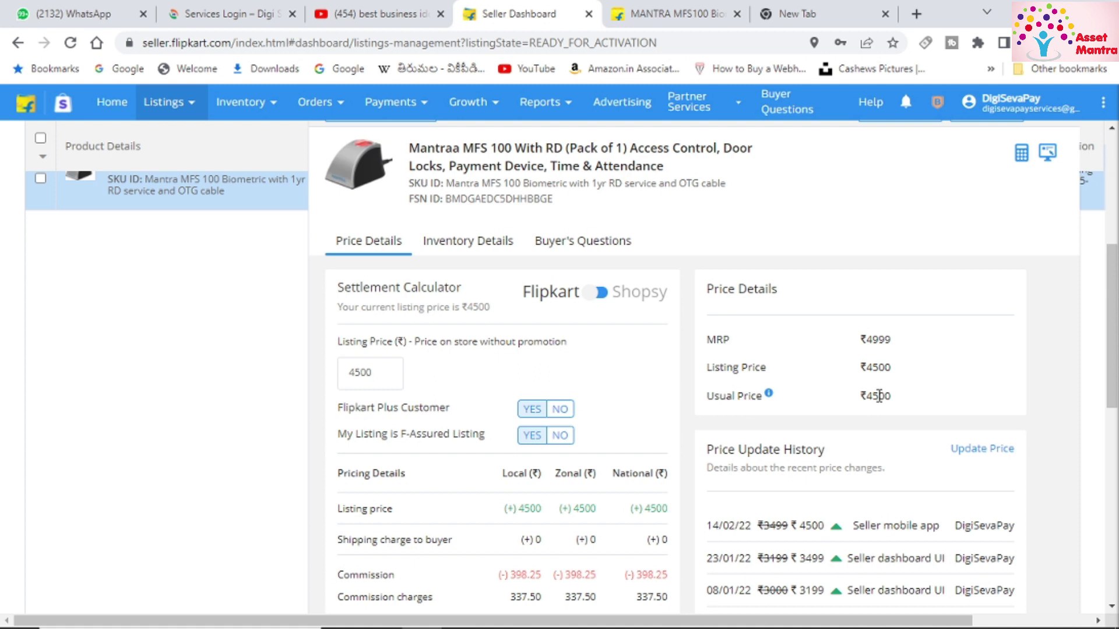
scroll(884, 395, down, 1)
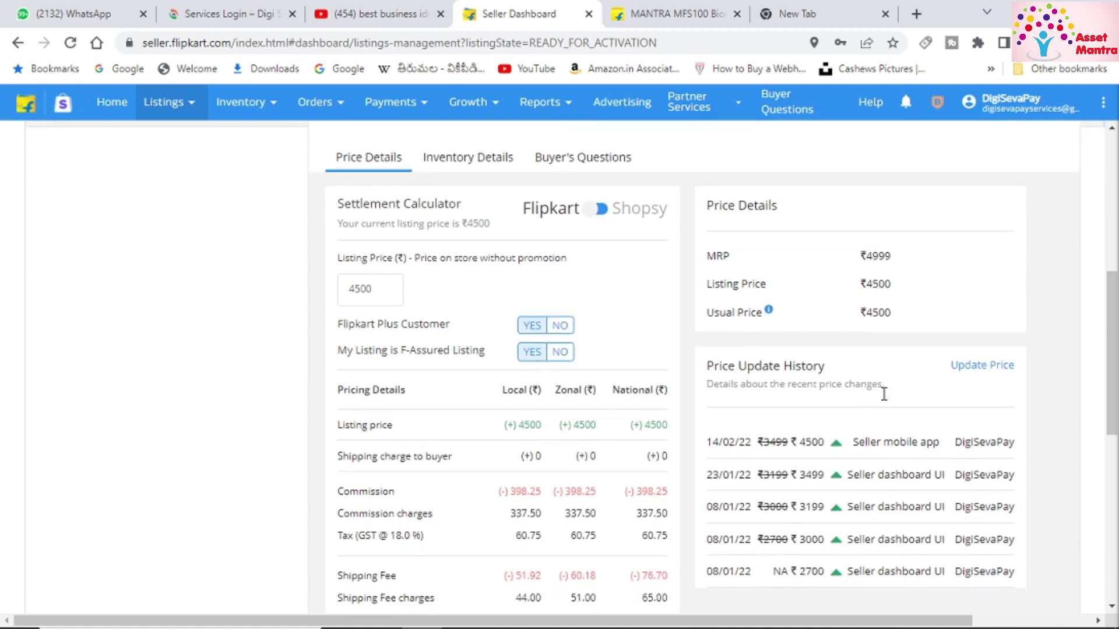
scroll(884, 395, up, 1)
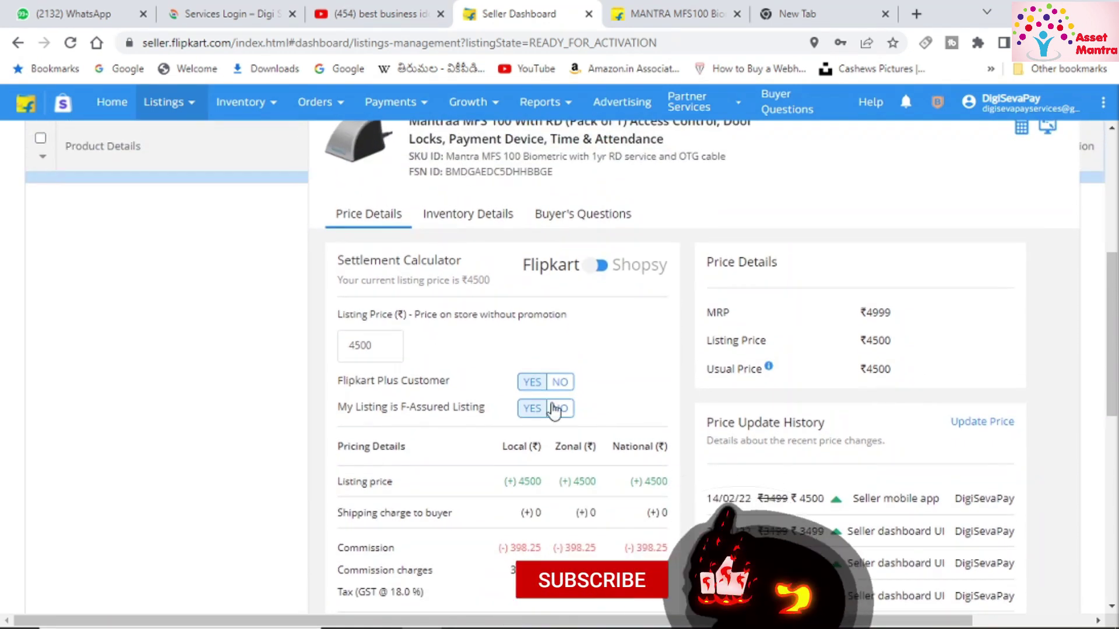
scroll(523, 419, down, 3)
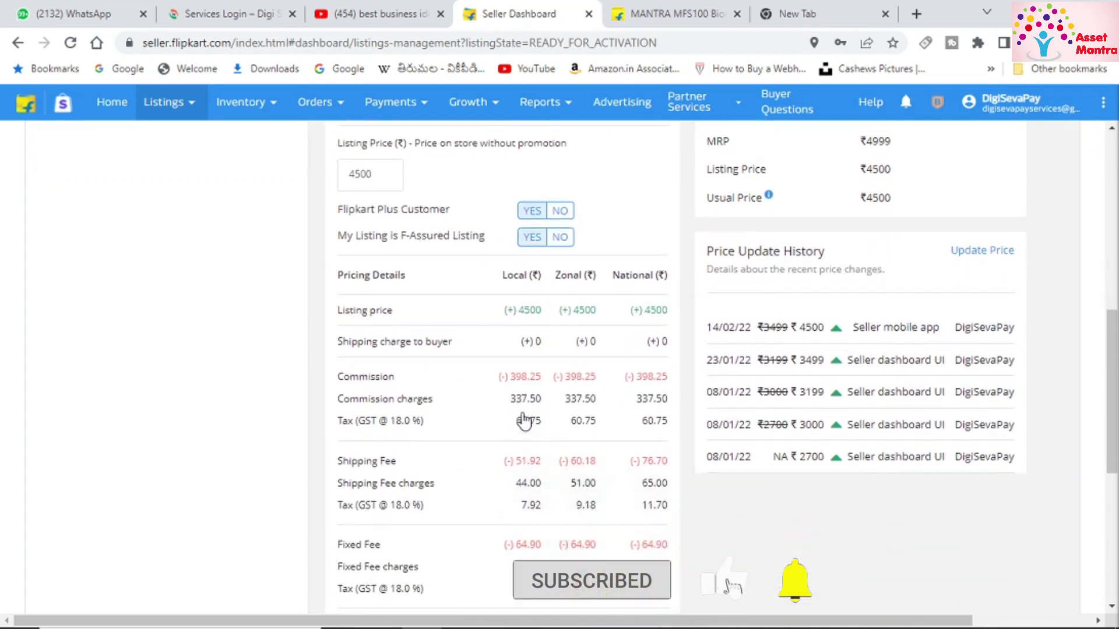
scroll(523, 420, up, 4)
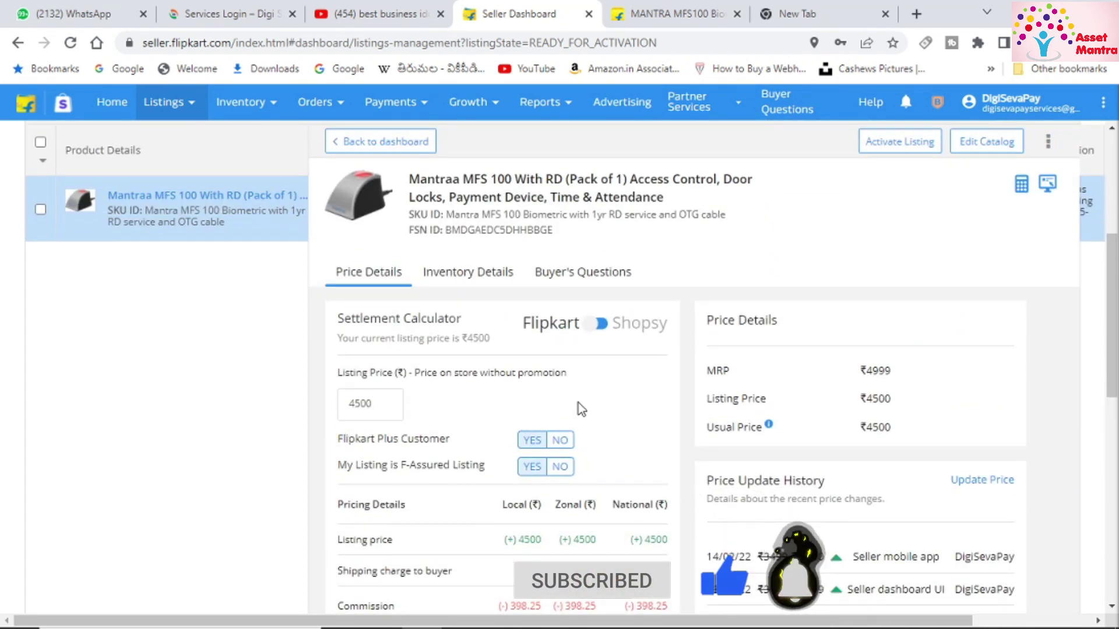
scroll(578, 405, down, 3)
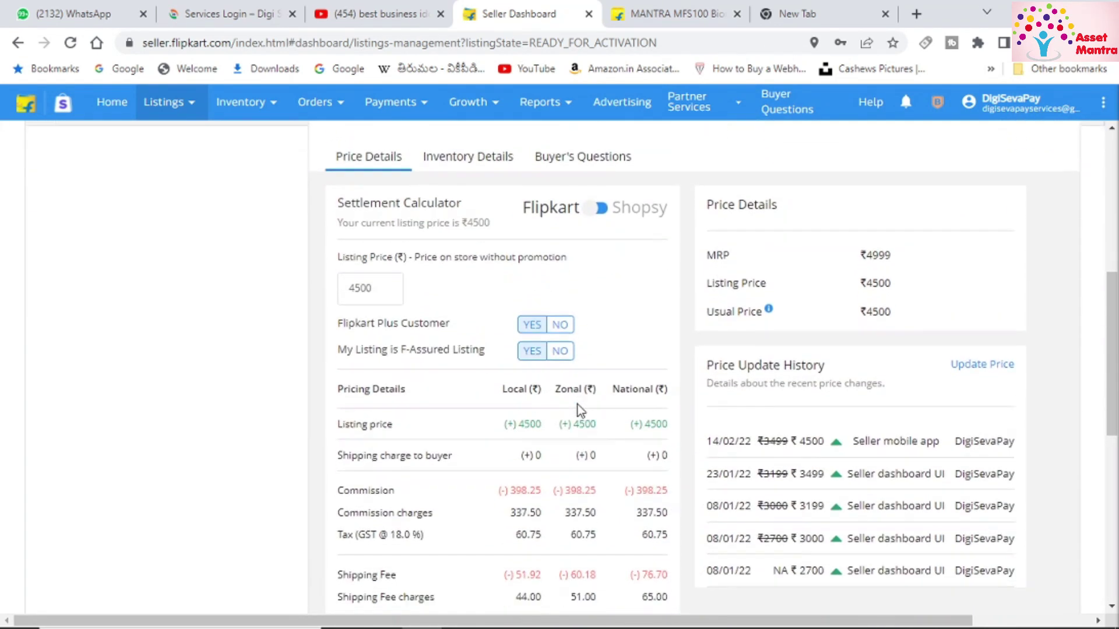
scroll(578, 404, down, 7)
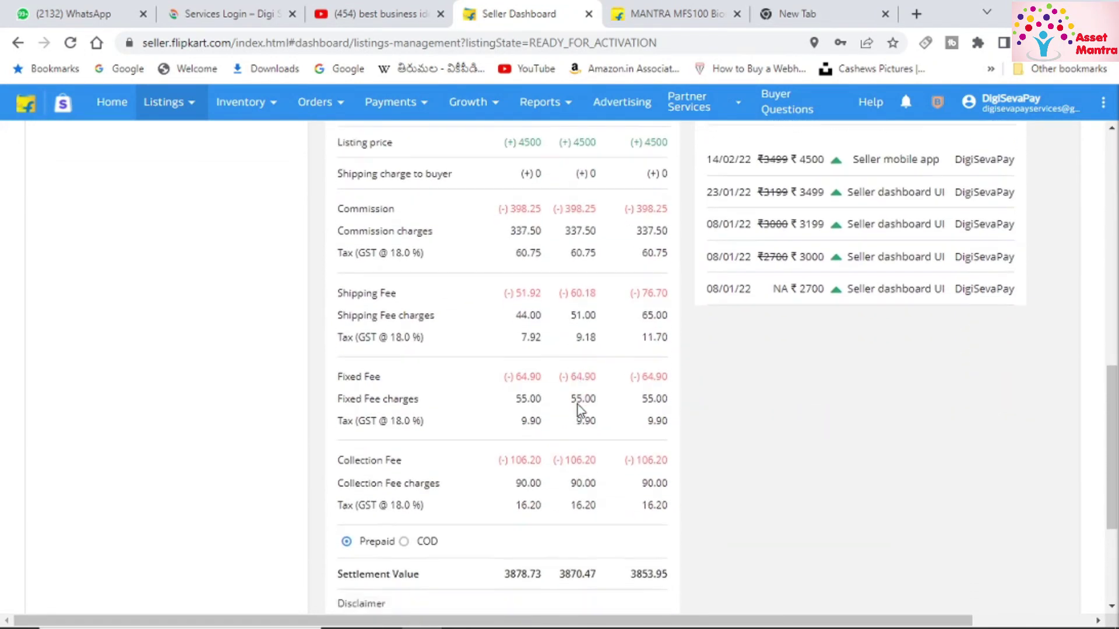
scroll(578, 405, up, 6)
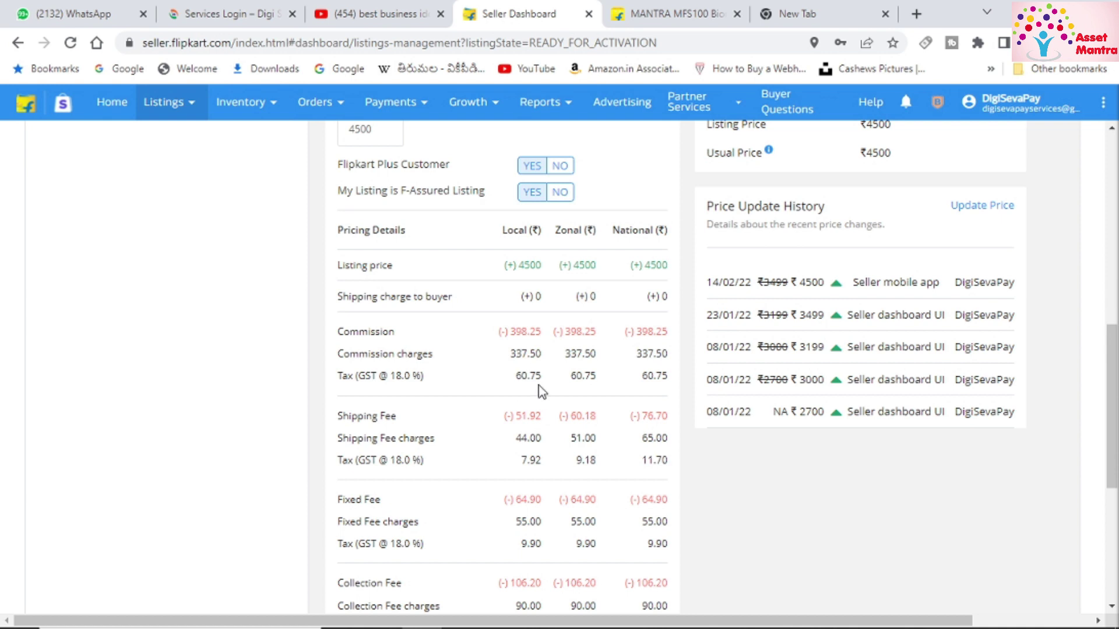
scroll(532, 382, down, 1)
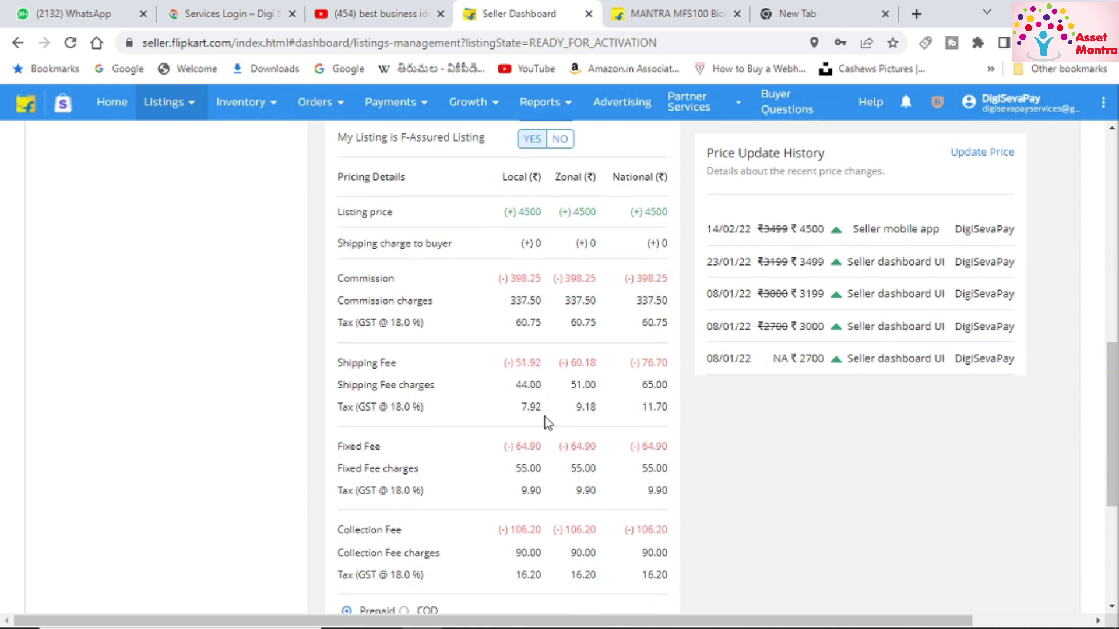
Step: Examine the Mantraa MFS 100 settlement calculator, comparing the listing price with commission, shipping, fixed and collection fees and the local settlement value
scroll(546, 414, down, 2)
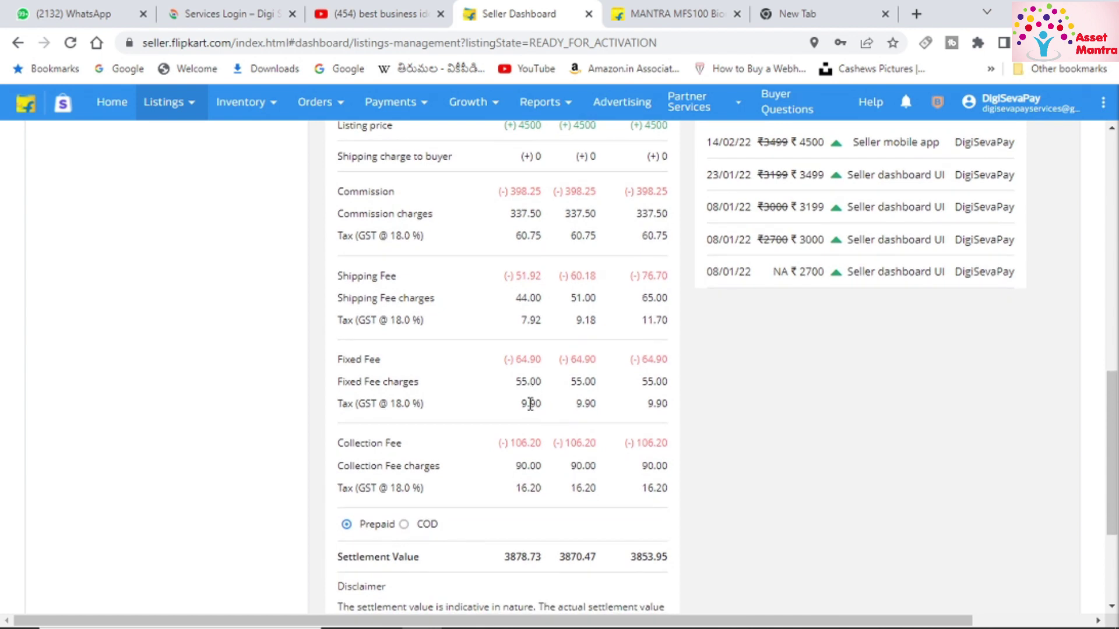
scroll(530, 421, down, 2)
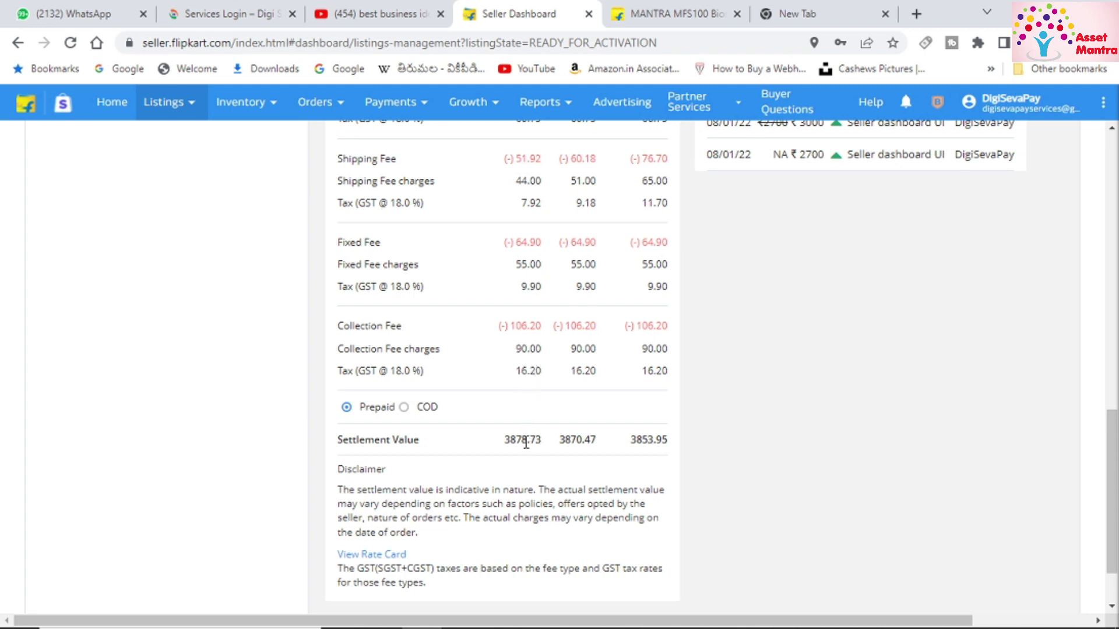
drag(505, 443, 537, 444)
scroll(545, 449, down, 1)
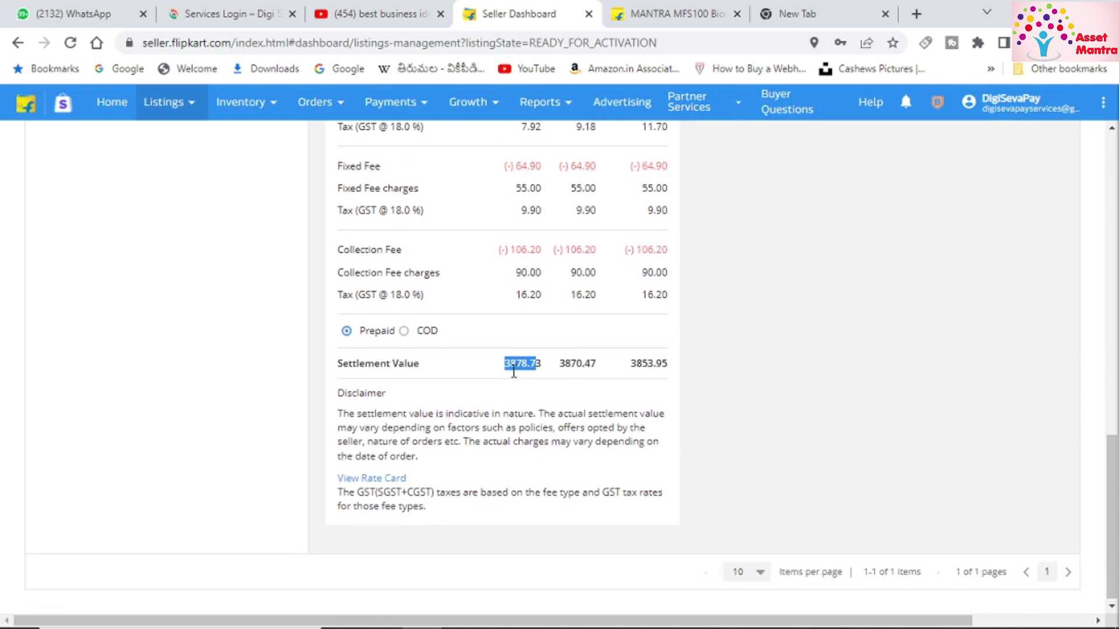
scroll(513, 371, up, 5)
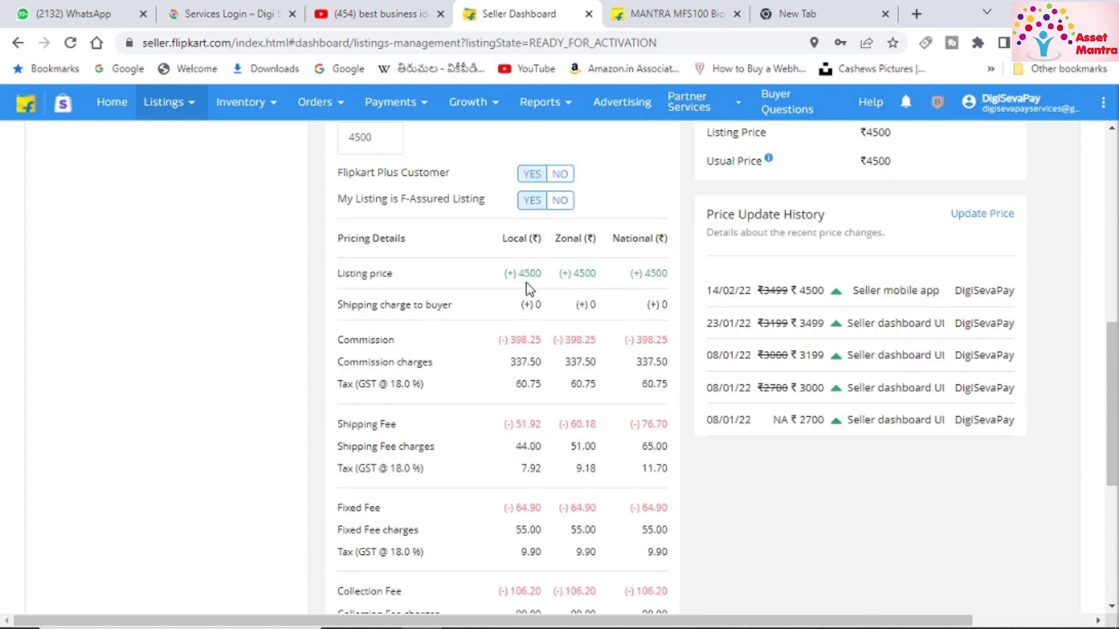
scroll(553, 493, down, 5)
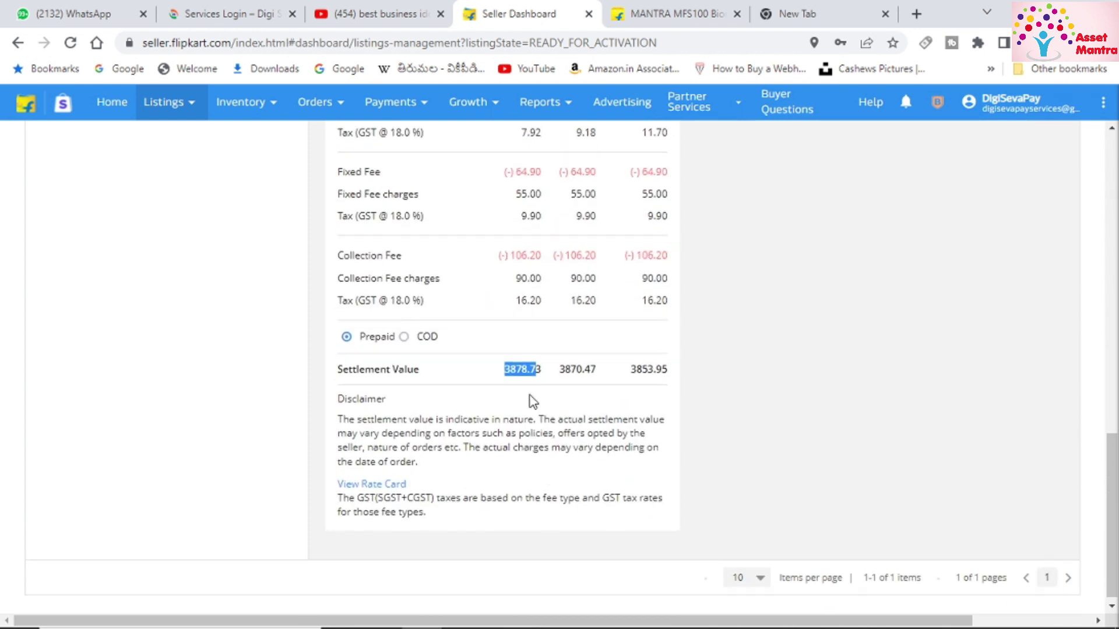
scroll(532, 401, up, 4)
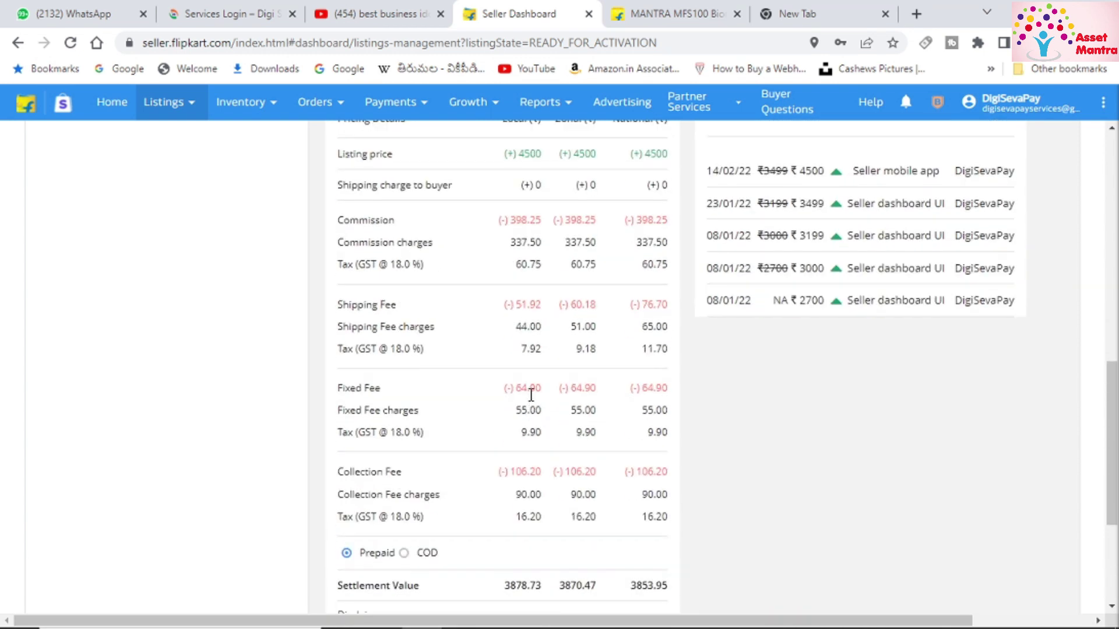
scroll(531, 398, up, 5)
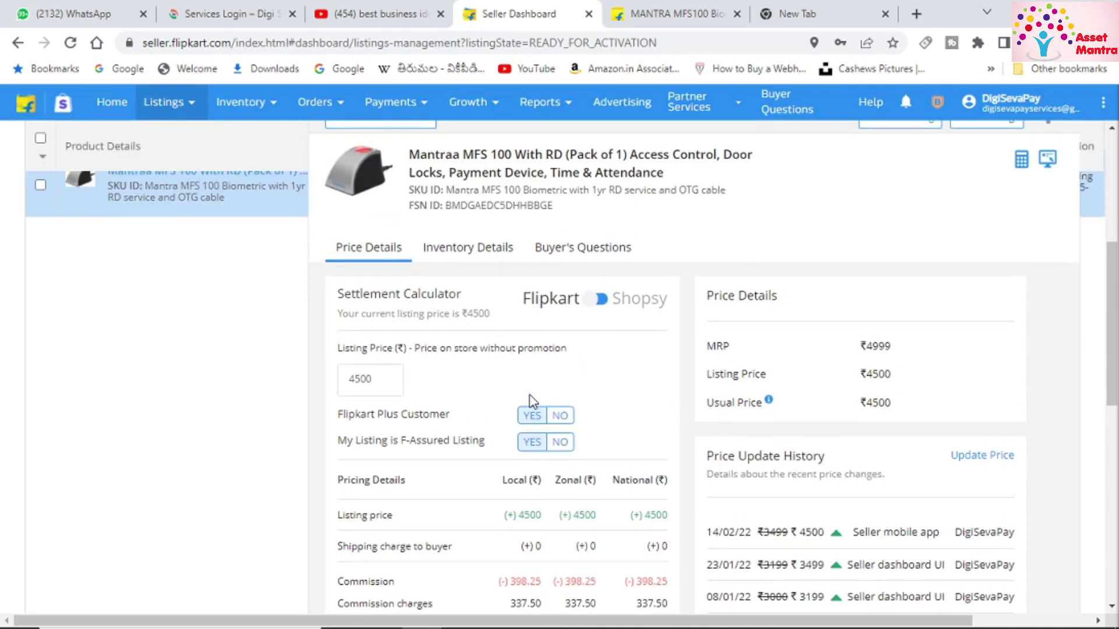
Step: View the inventory details and buyer's questions of the Mantraa MFS 100 listing
click(480, 255)
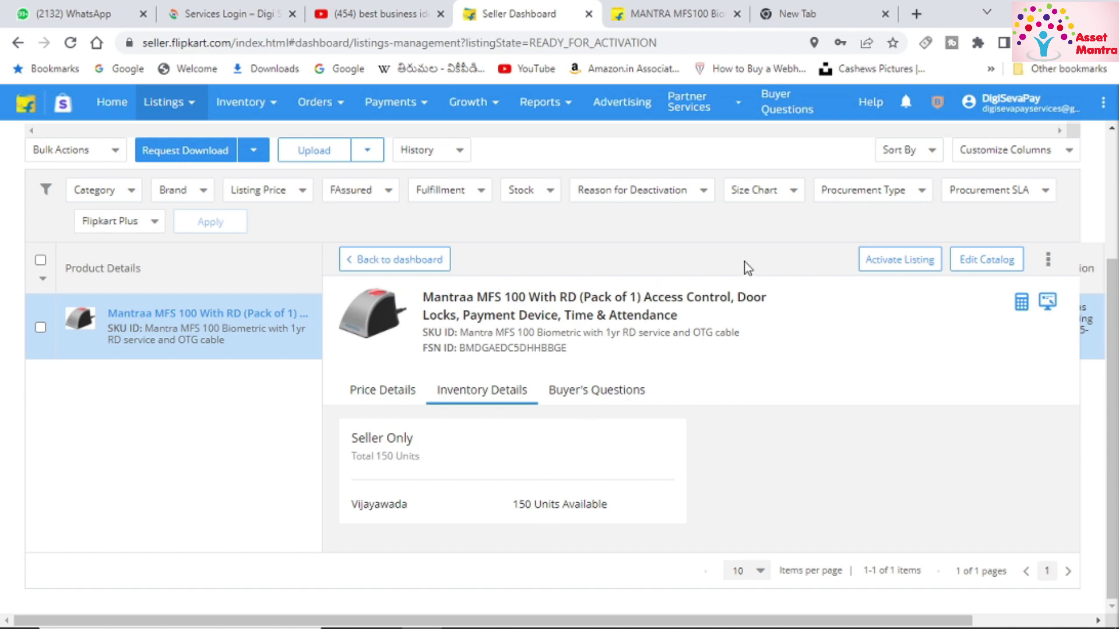
scroll(747, 268, up, 2)
click(593, 541)
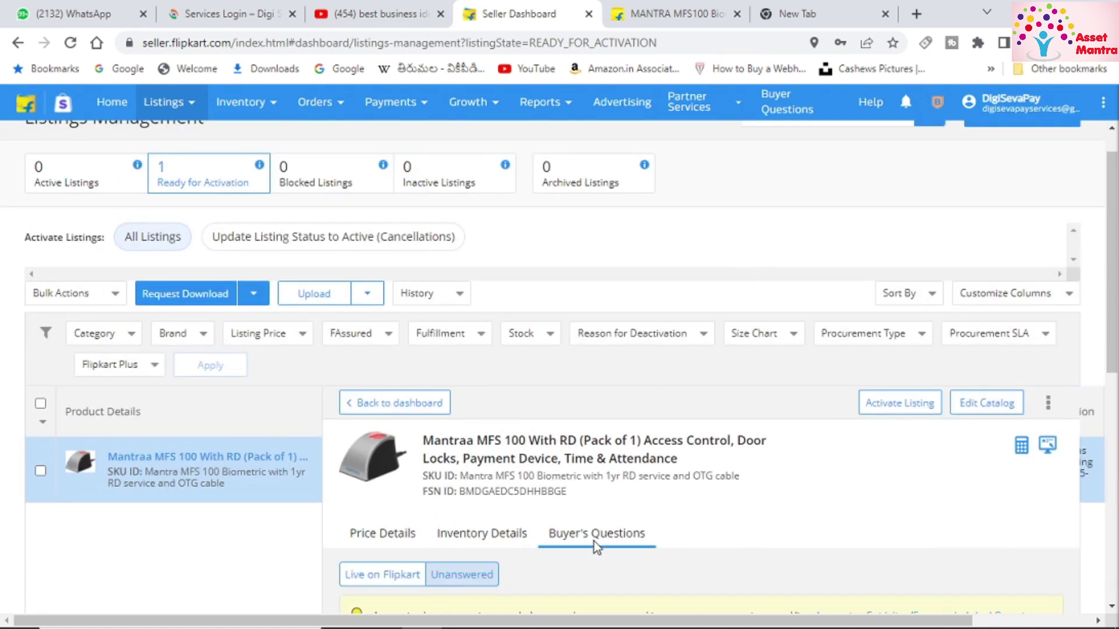
scroll(595, 539, down, 3)
scroll(595, 539, up, 4)
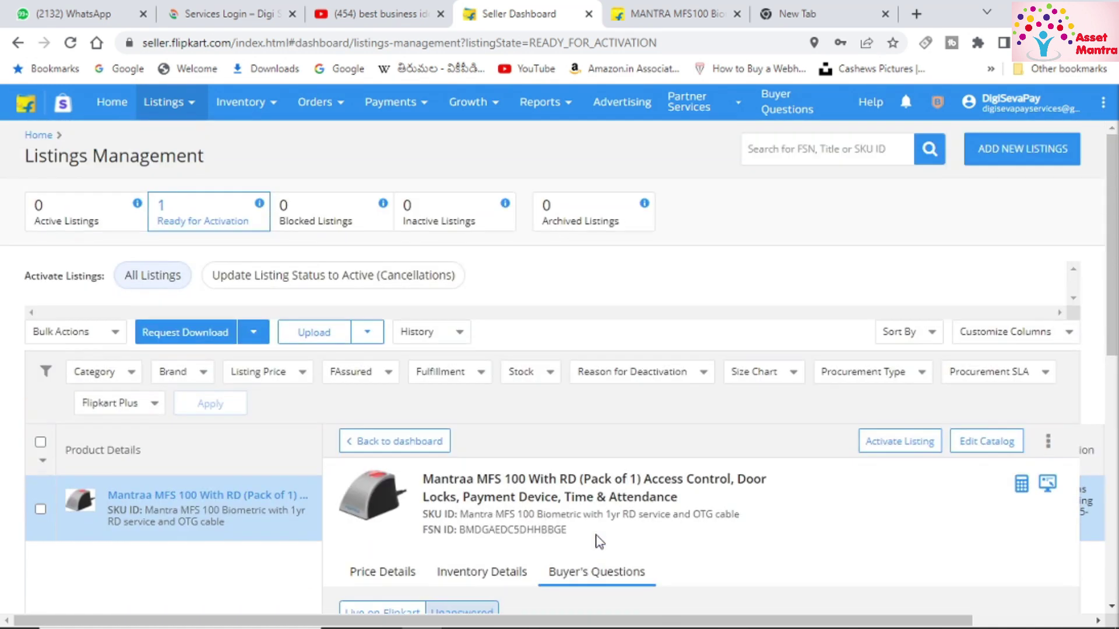
scroll(599, 541, down, 1)
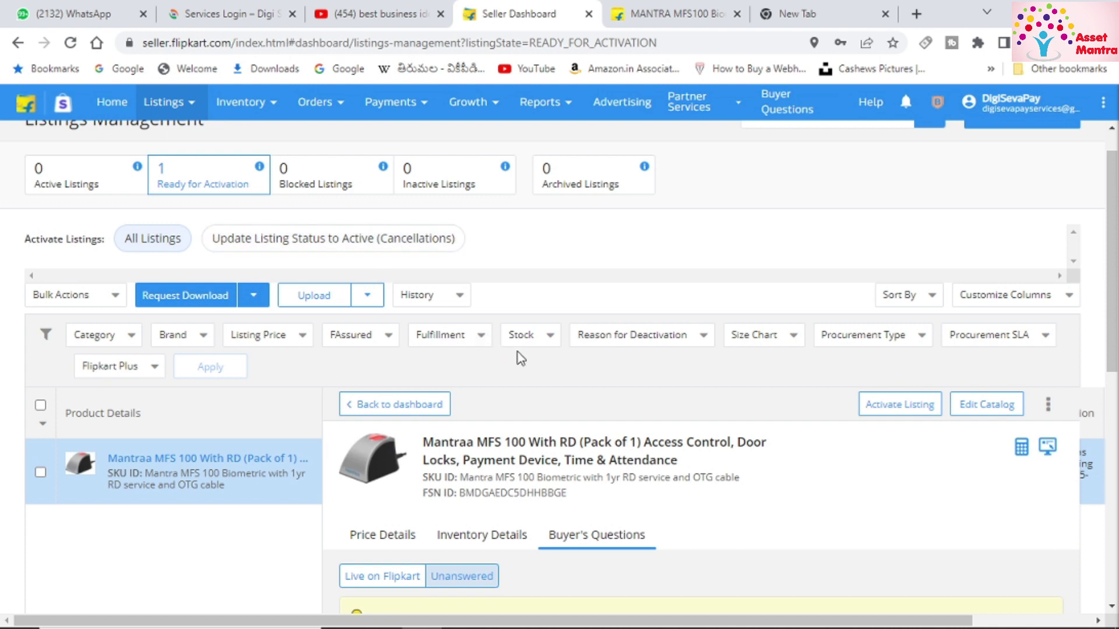
Step: Open the activation form for the Mantraa MFS 100 listing and review its status options, price, inventory, shipping provider and delivery charge fields
click(898, 411)
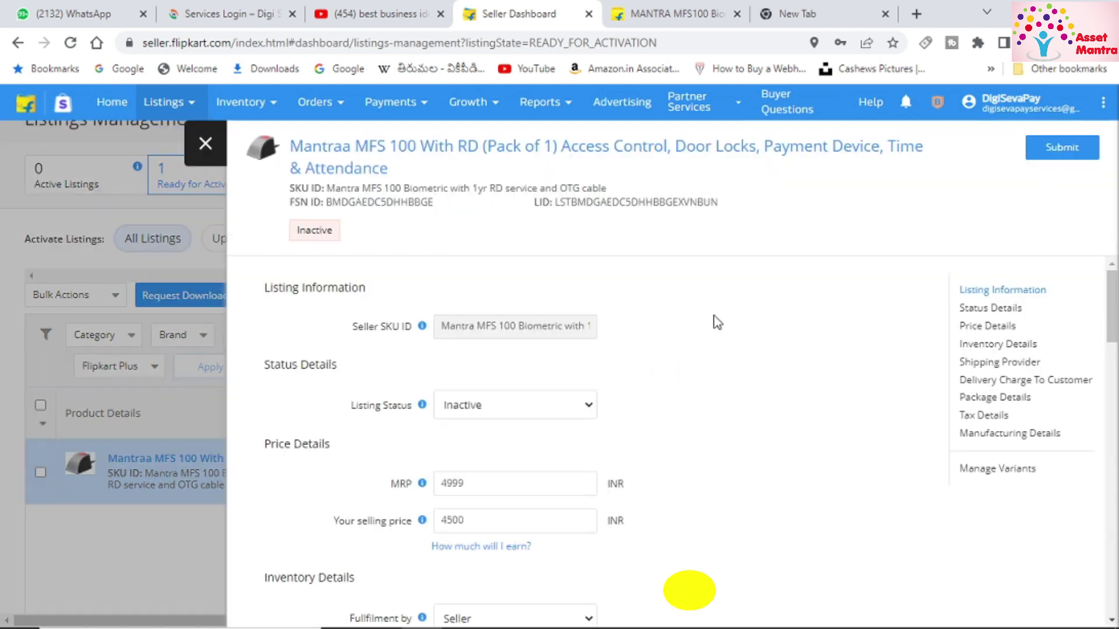
scroll(694, 318, down, 2)
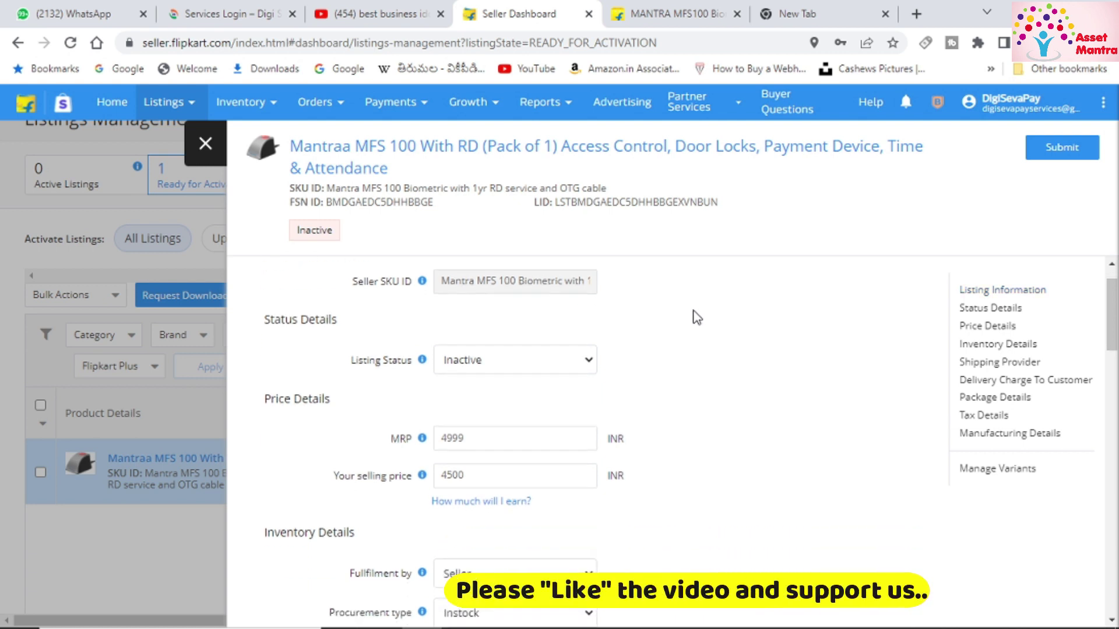
click(518, 334)
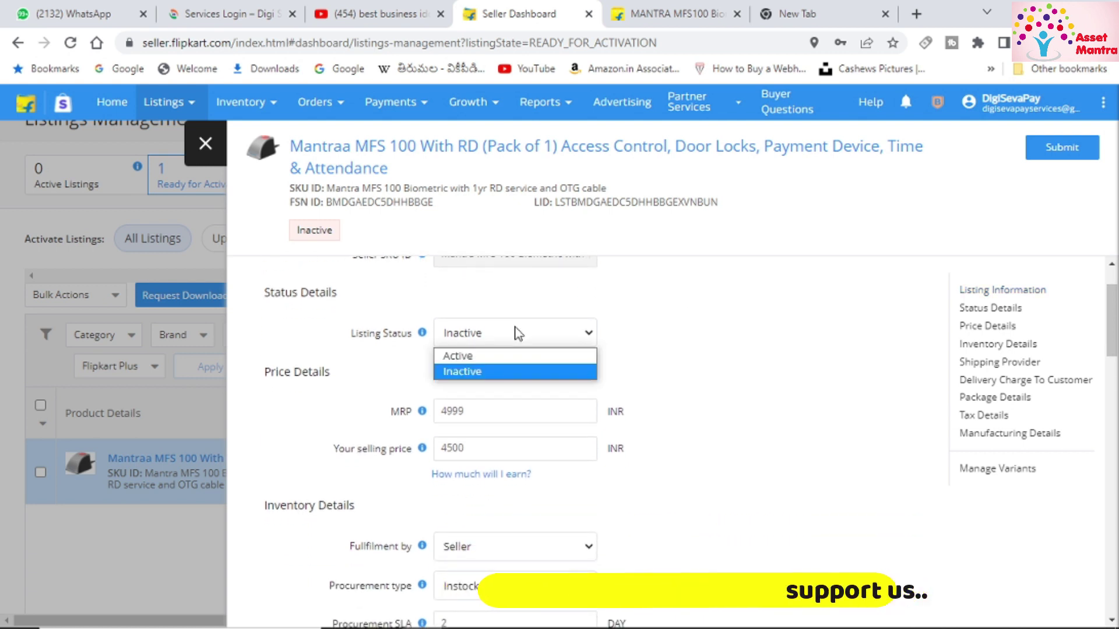
click(675, 319)
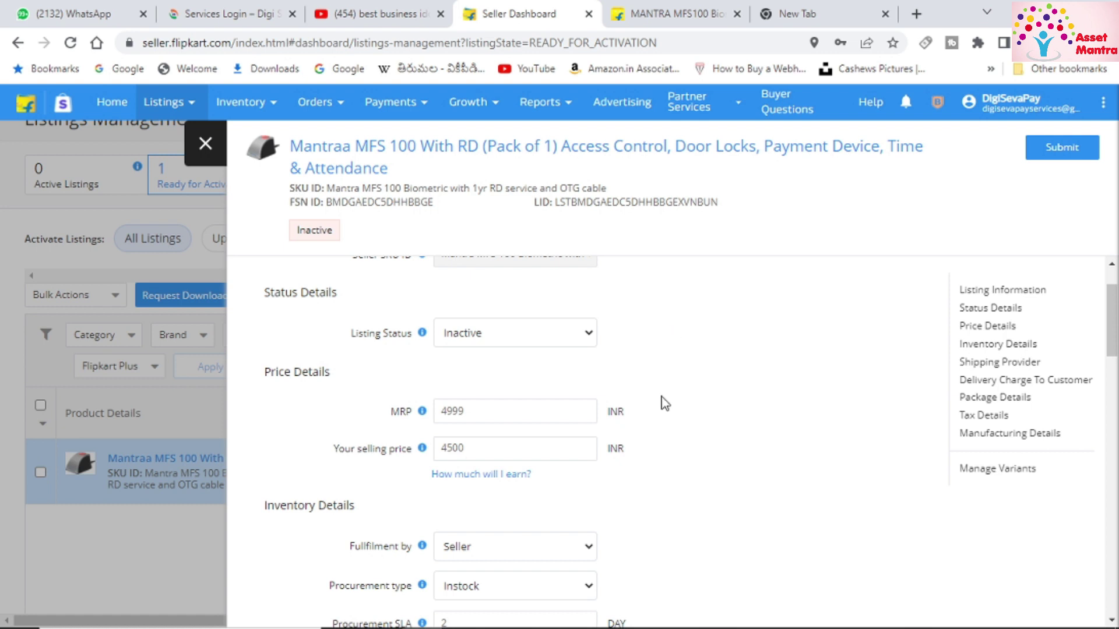
scroll(663, 401, down, 2)
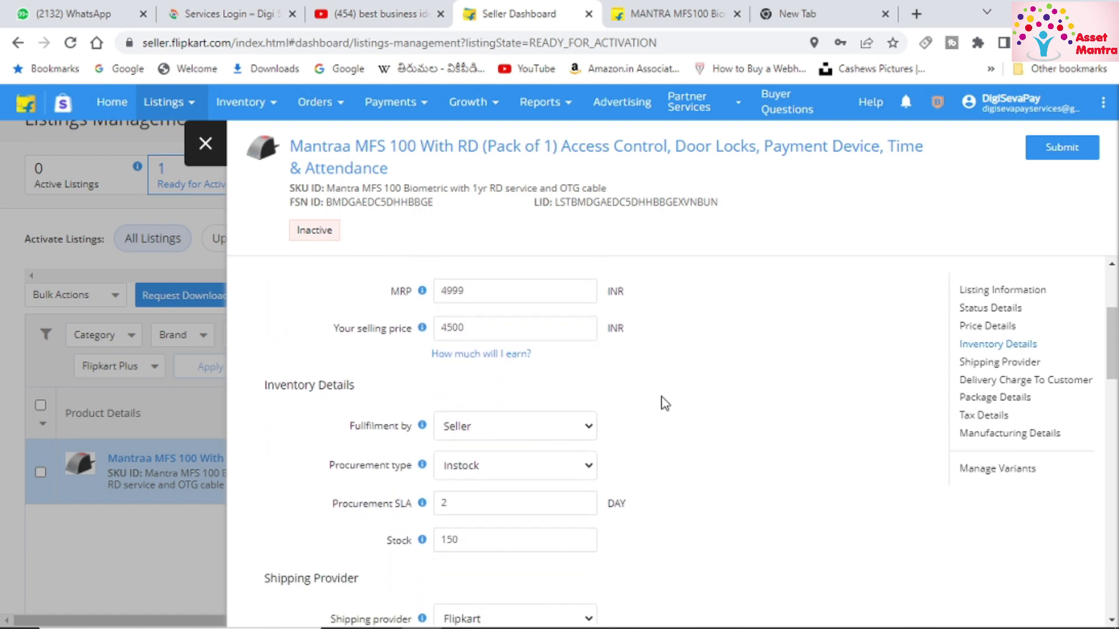
scroll(664, 402, down, 3)
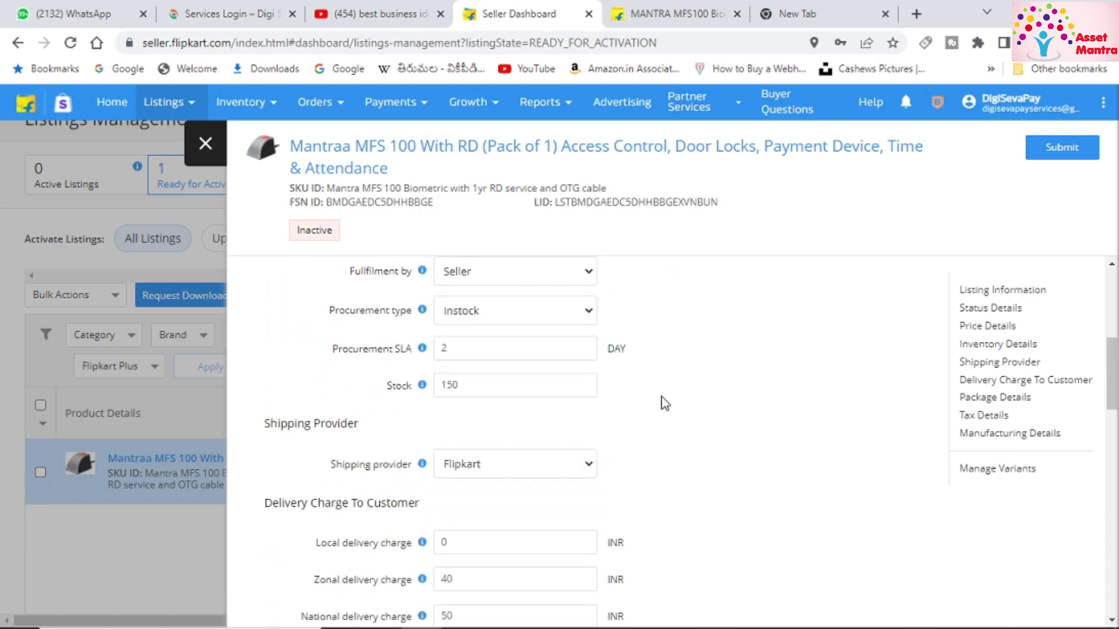
scroll(659, 360, down, 1)
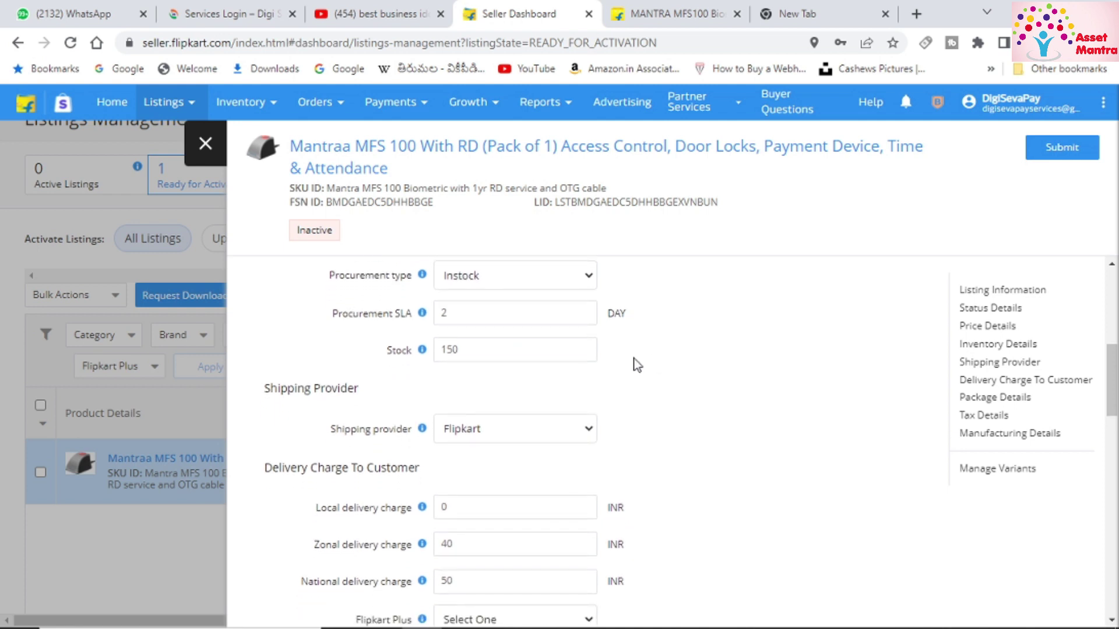
scroll(667, 354, down, 2)
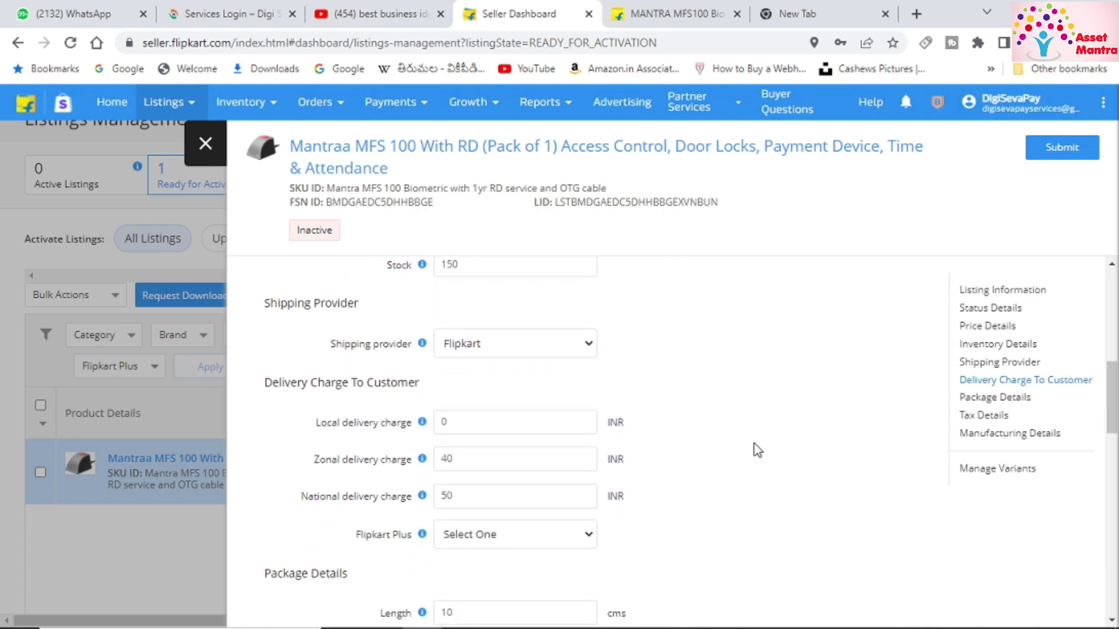
Step: Check the tax code options and manufacturing details of the Mantraa MFS 100 listing, and submit the form
drag(1116, 418, 1116, 514)
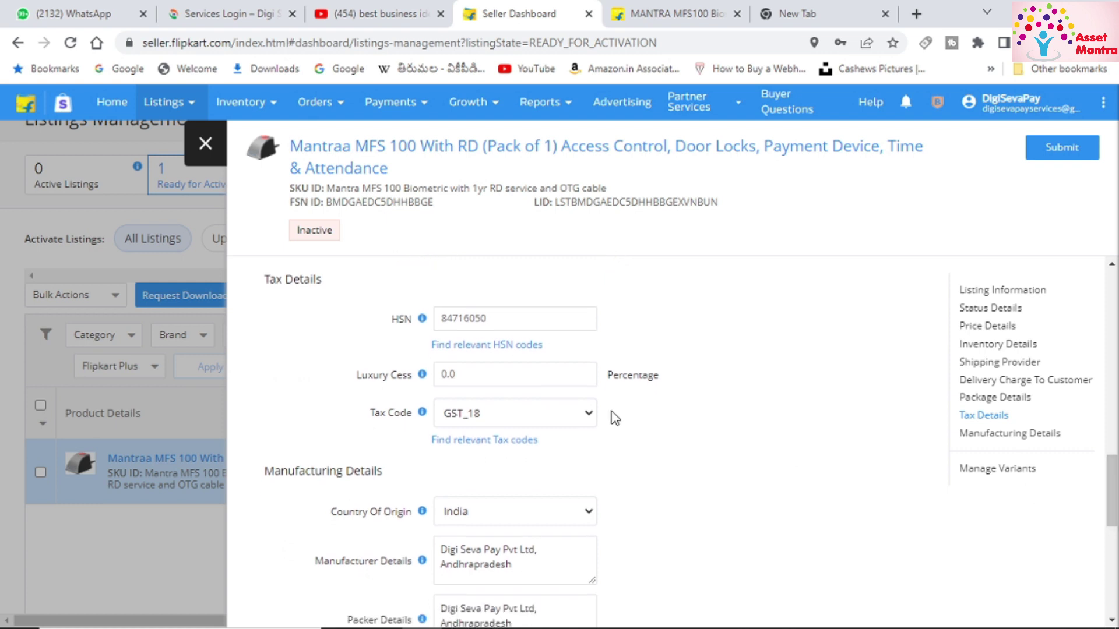
click(589, 414)
click(588, 415)
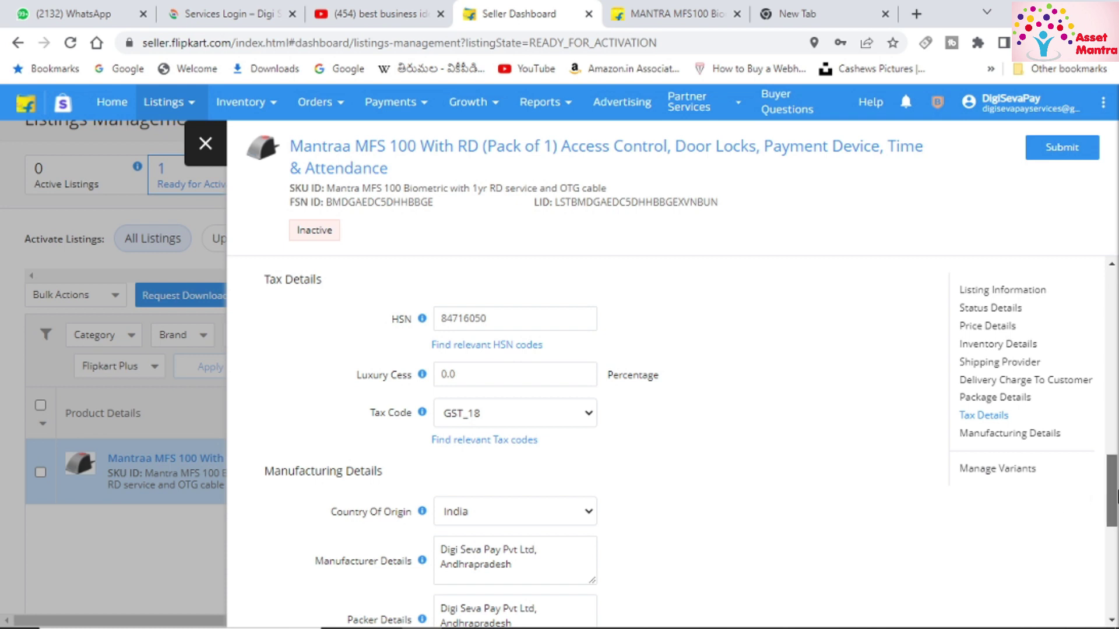
drag(1111, 499, 1112, 274)
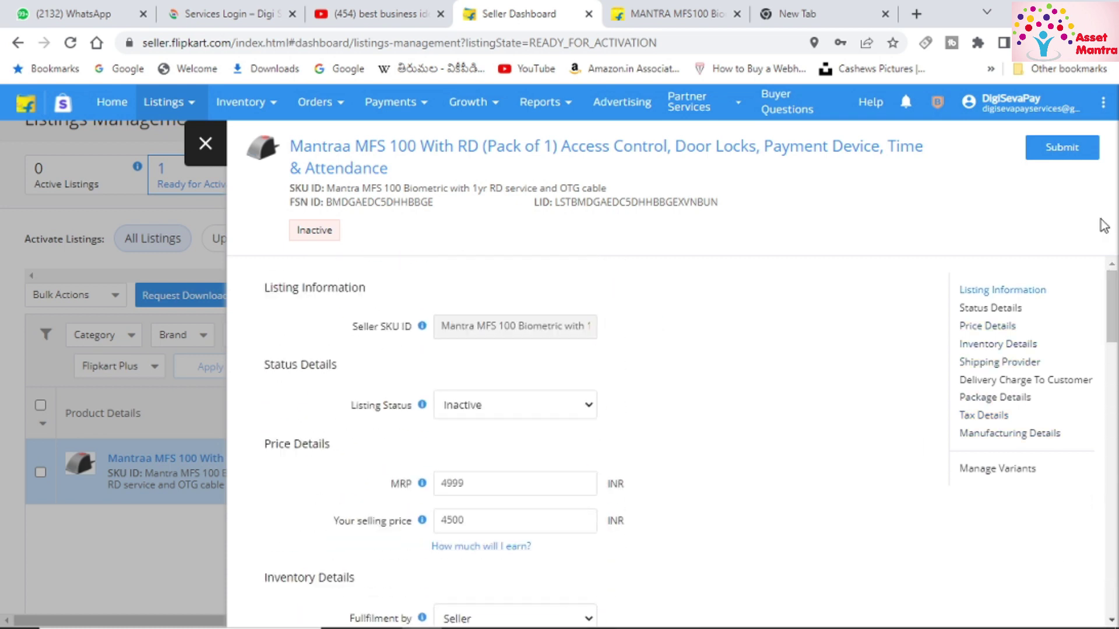
click(1060, 148)
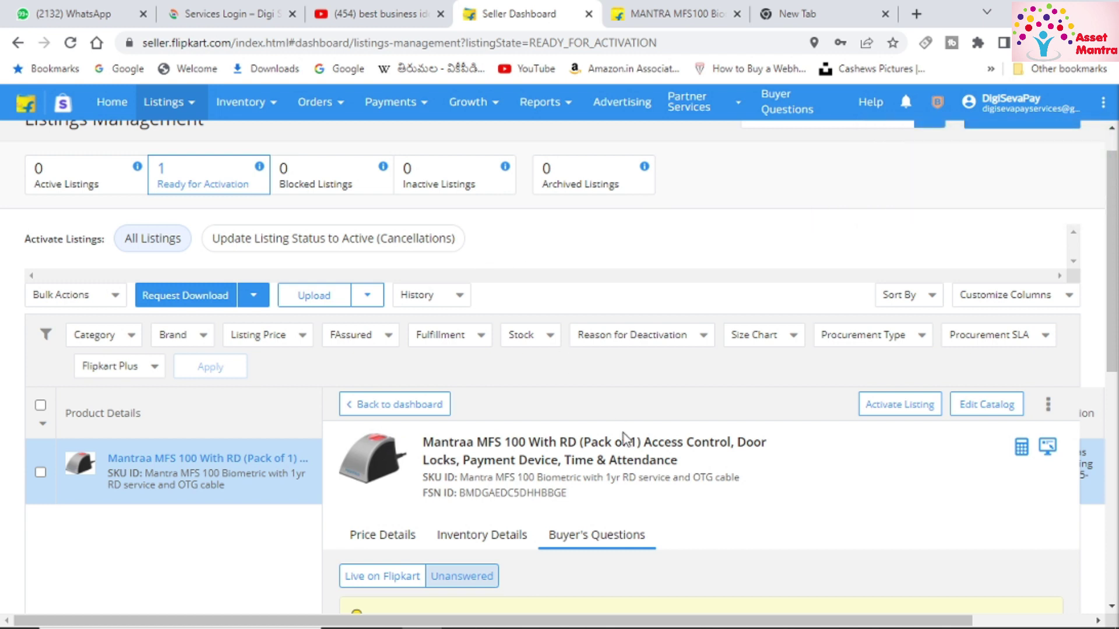
Step: Return to the My Listings page with active listings and view the available listing and inventory options
scroll(623, 434, down, 3)
scroll(624, 434, up, 3)
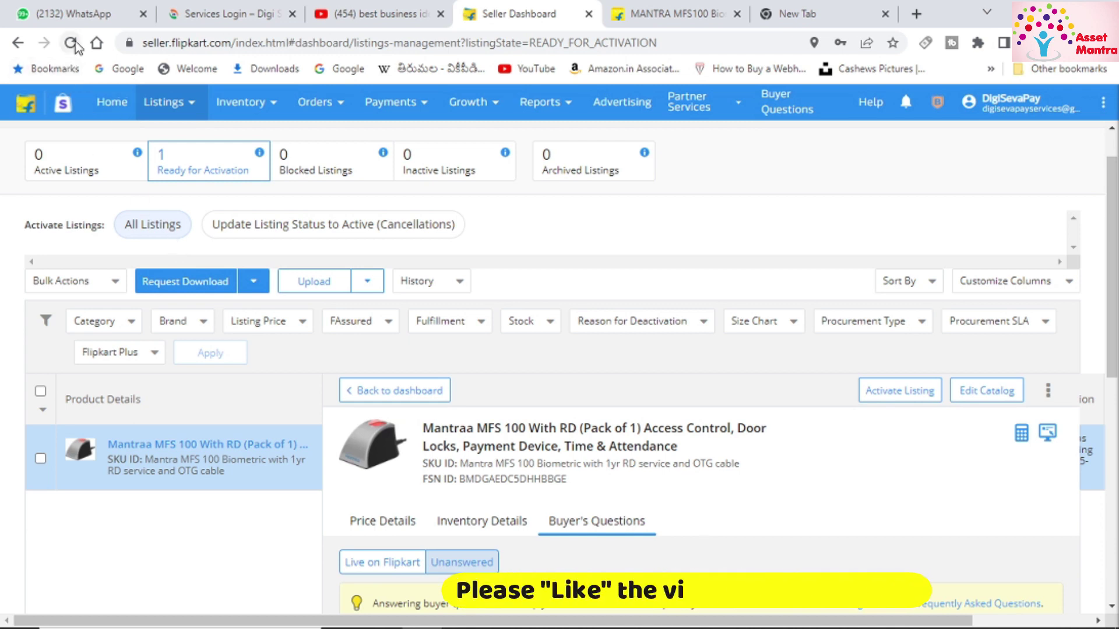
mouse_move(150, 116)
click(173, 136)
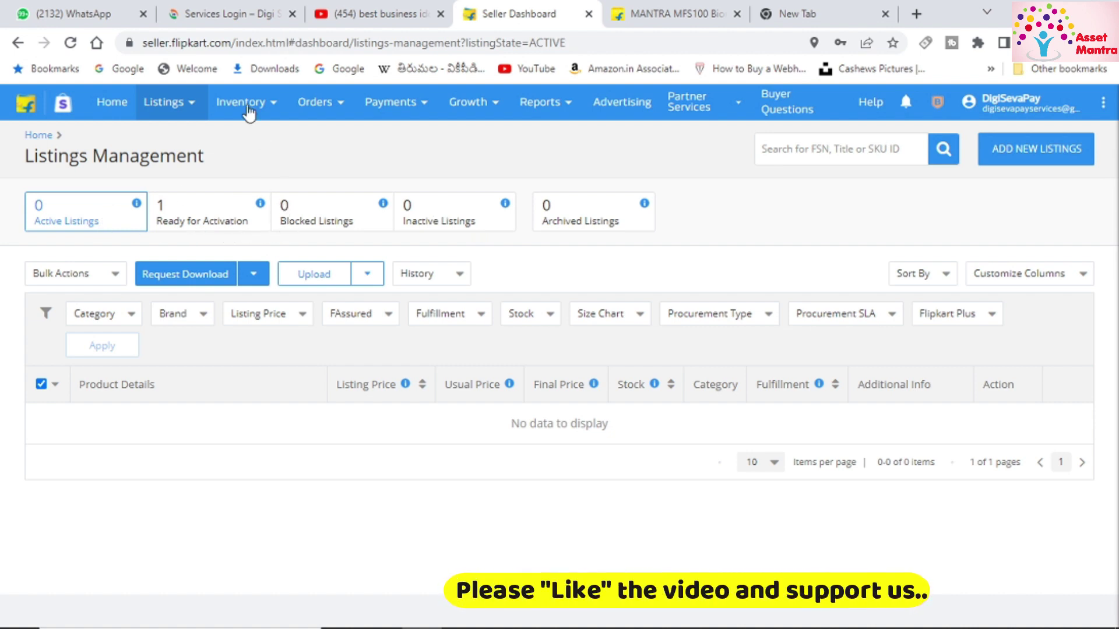
mouse_move(182, 116)
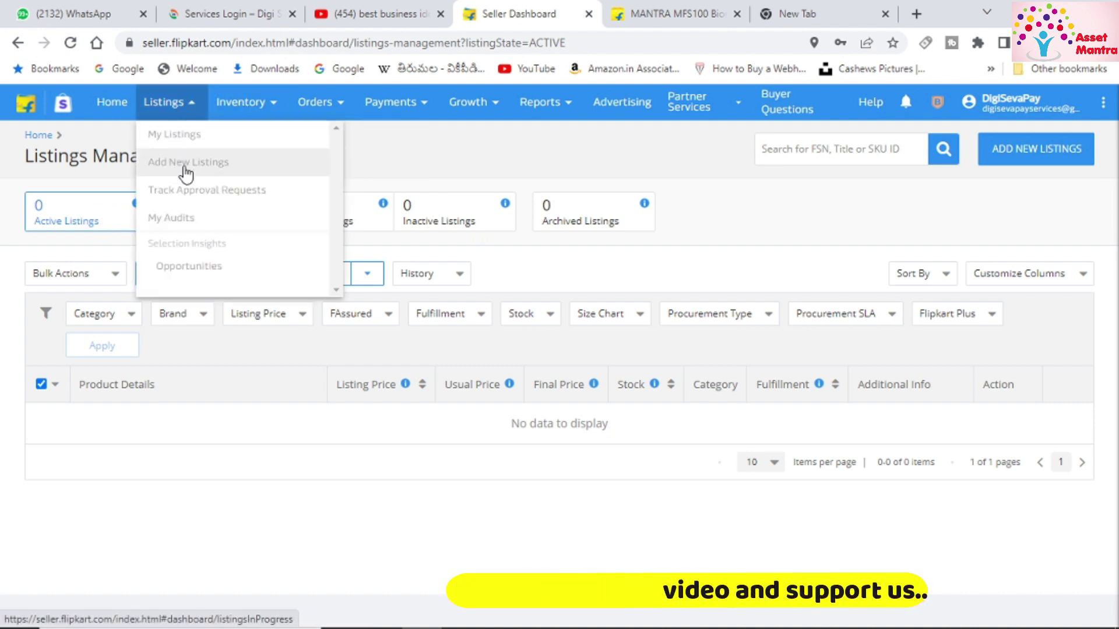
mouse_move(303, 102)
mouse_move(248, 108)
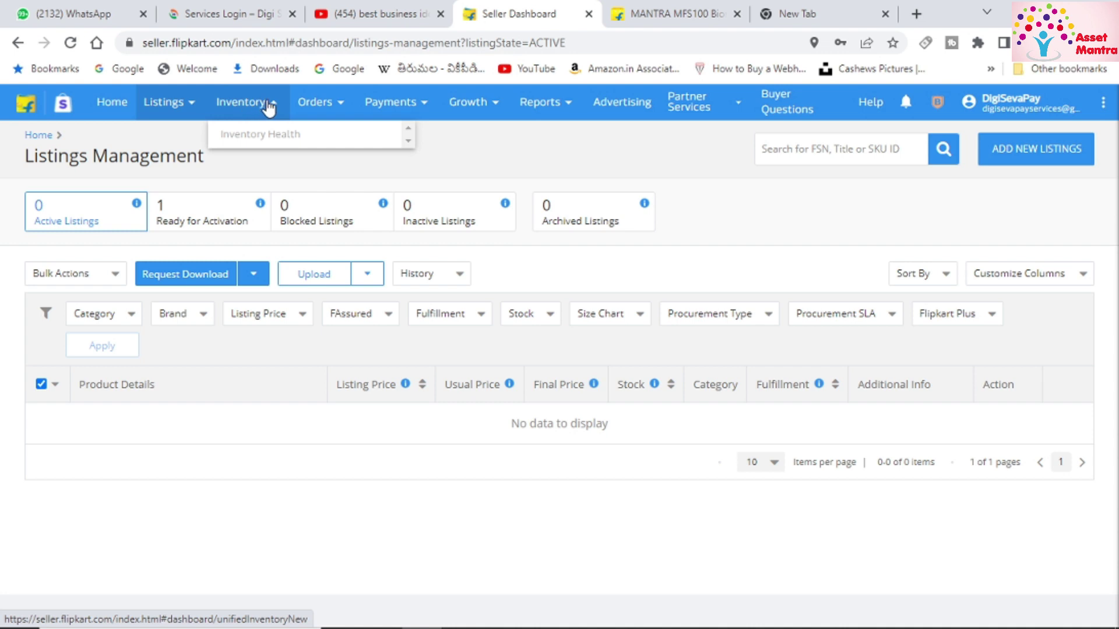
Step: Open the order returns, show the completed delivered ones, and examine the return type of the first entry
click(323, 163)
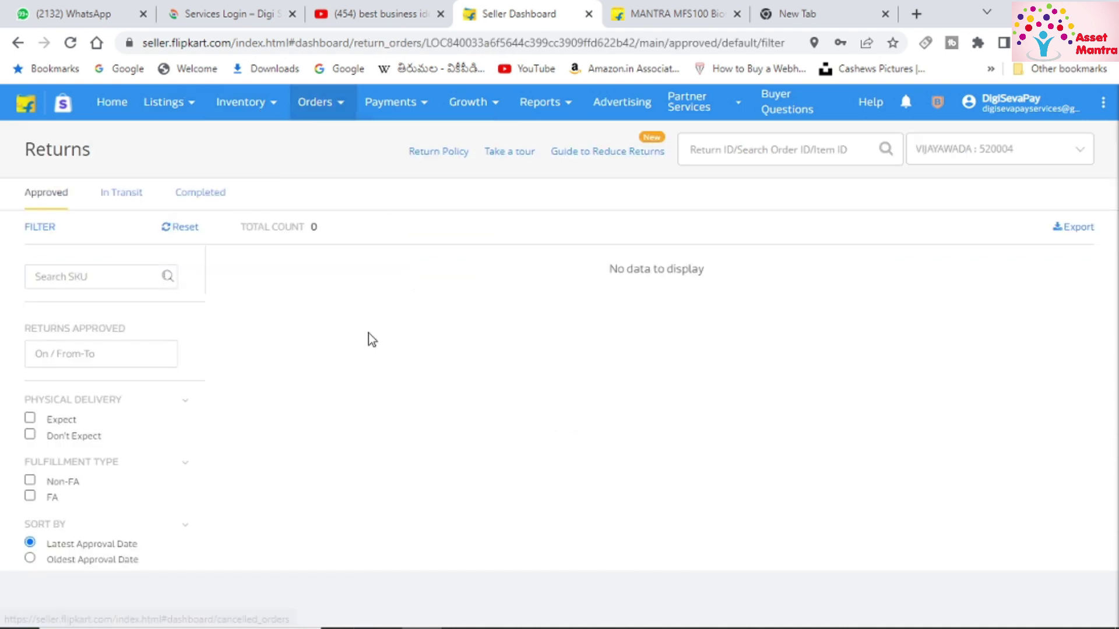
mouse_move(341, 120)
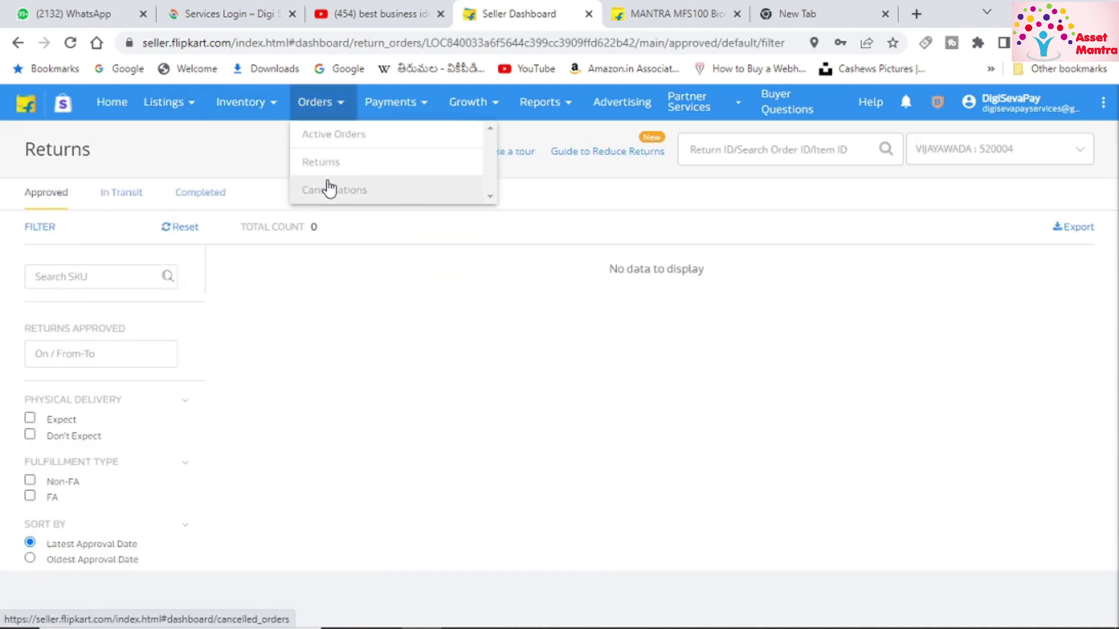
click(217, 201)
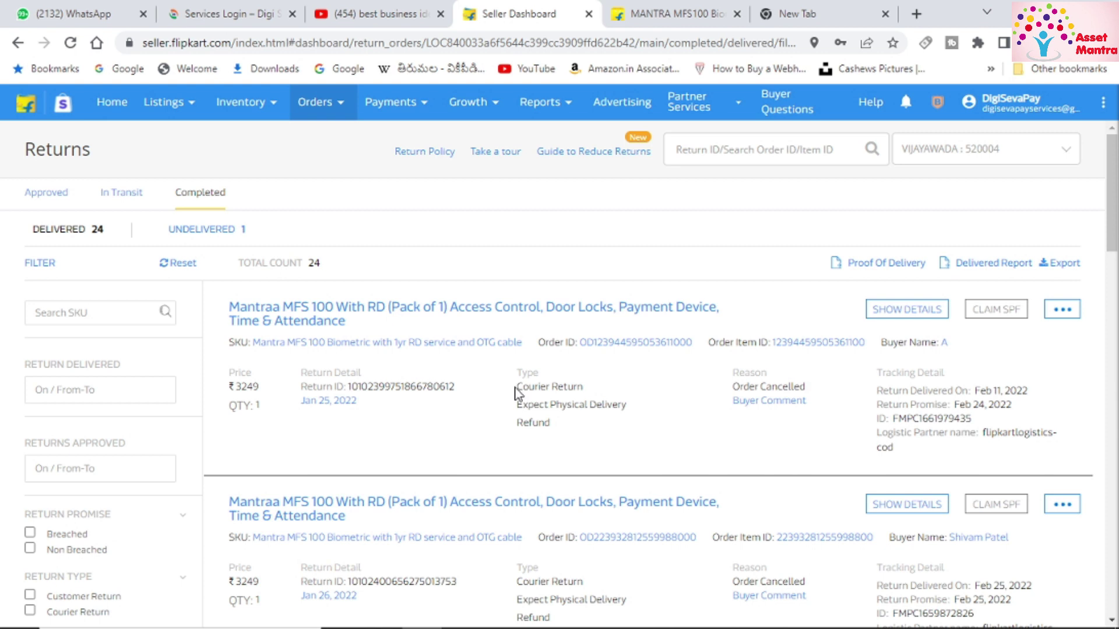
drag(515, 388, 561, 425)
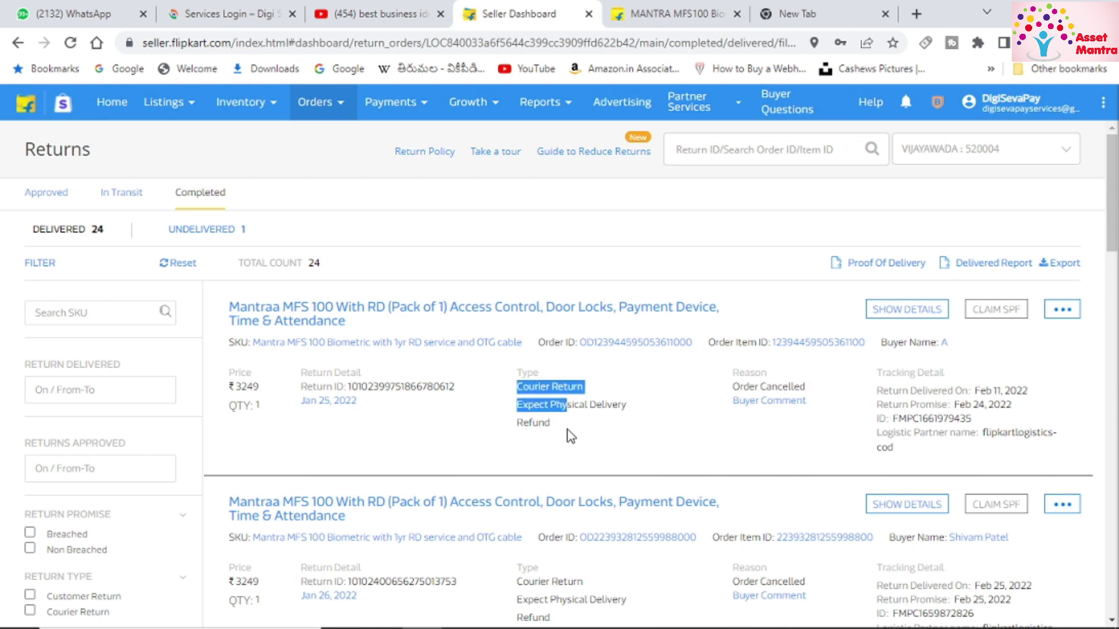
mouse_move(1114, 194)
mouse_down()
mouse_move(1116, 527)
mouse_move(1116, 193)
mouse_up()
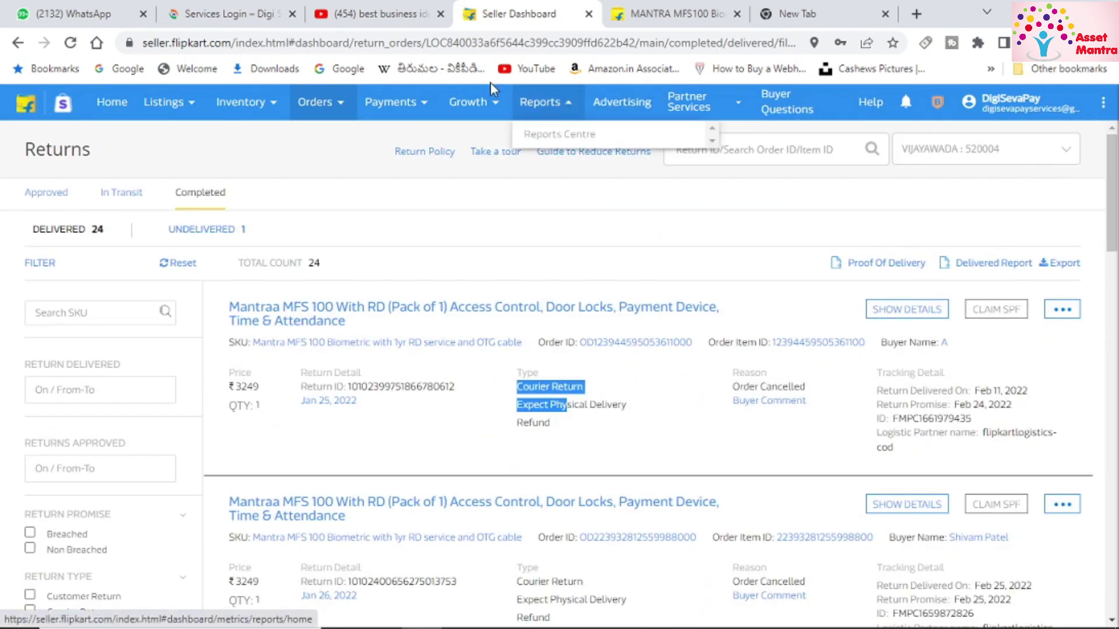
Step: Show the undelivered completed returns, view the details of the missing-item return, and close them
click(226, 230)
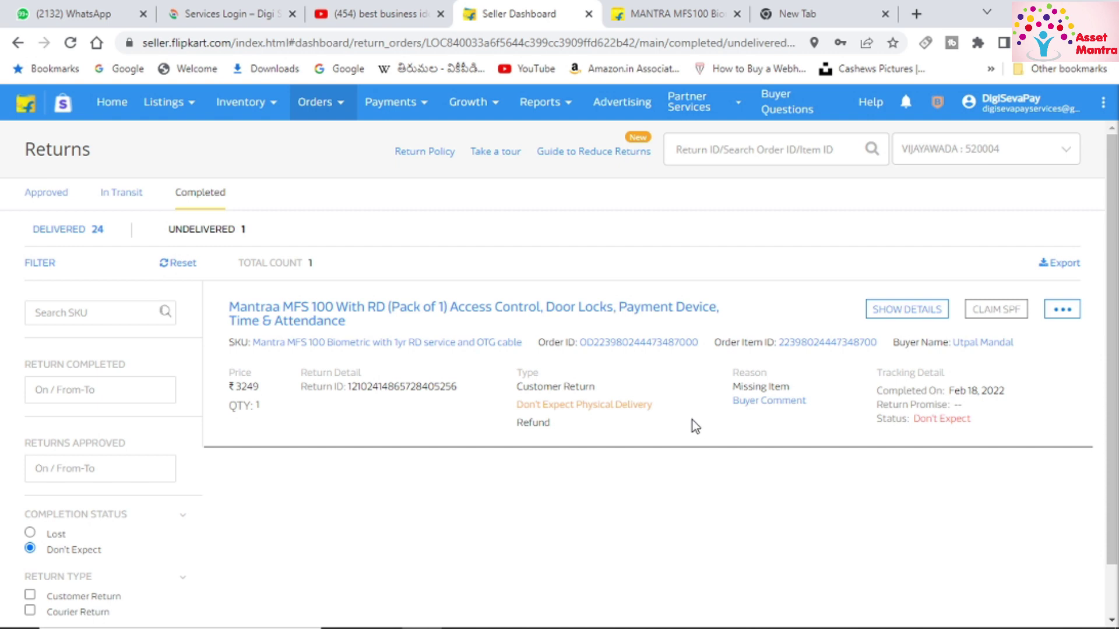
click(879, 320)
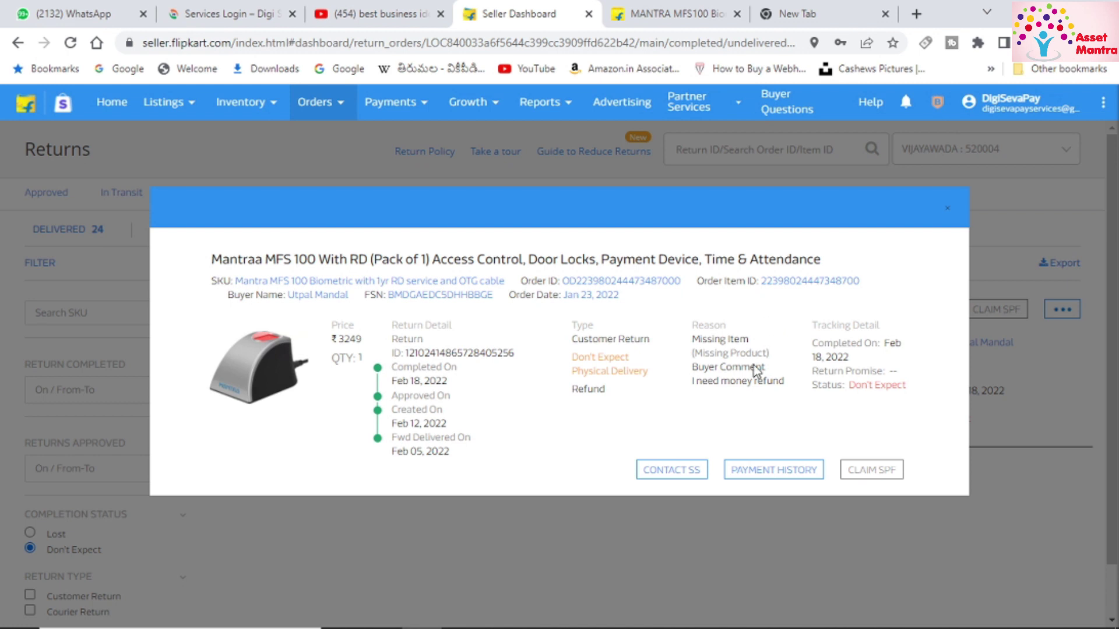
click(680, 473)
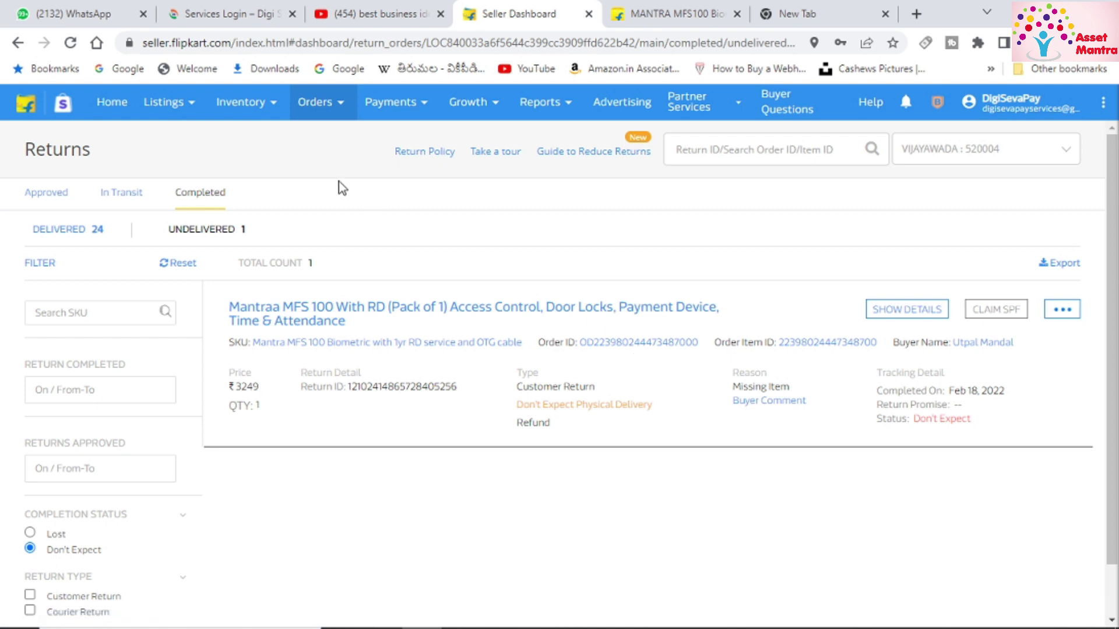
Step: Open the payments overview, dismiss the introductory tour, and examine the upcoming and previous payment breakdowns
click(414, 162)
click(412, 136)
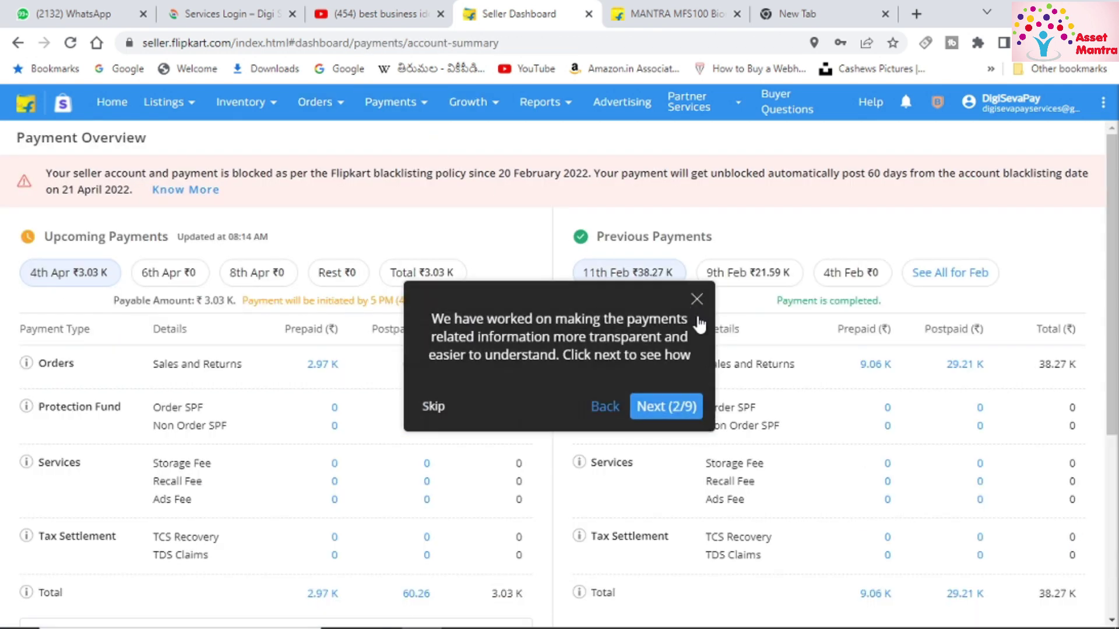
click(696, 307)
scroll(702, 310, down, 2)
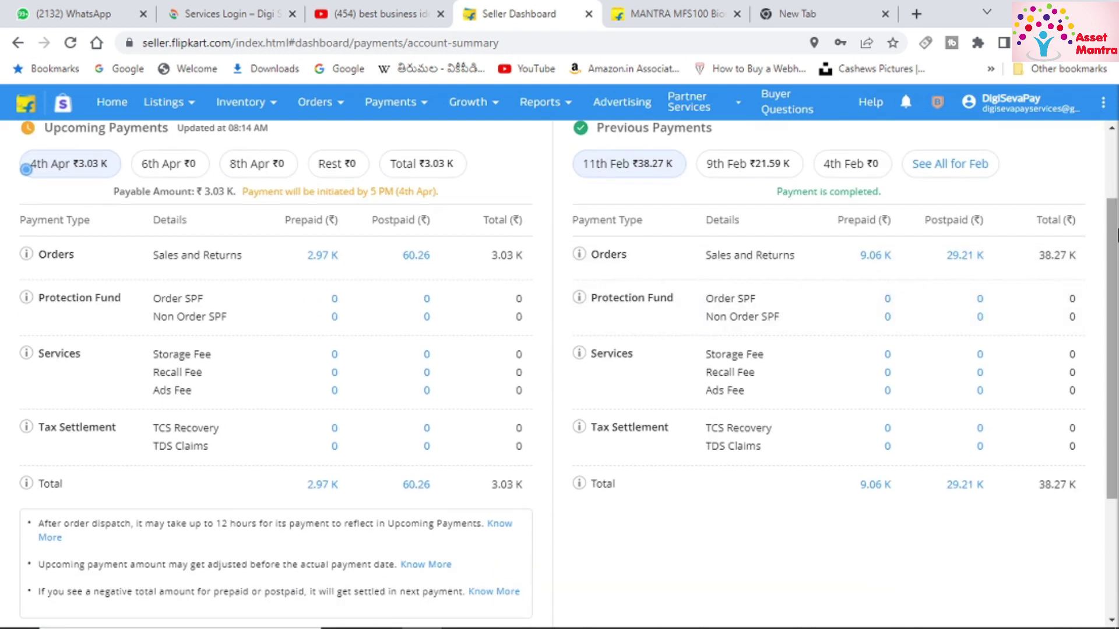
drag(1114, 268, 1116, 215)
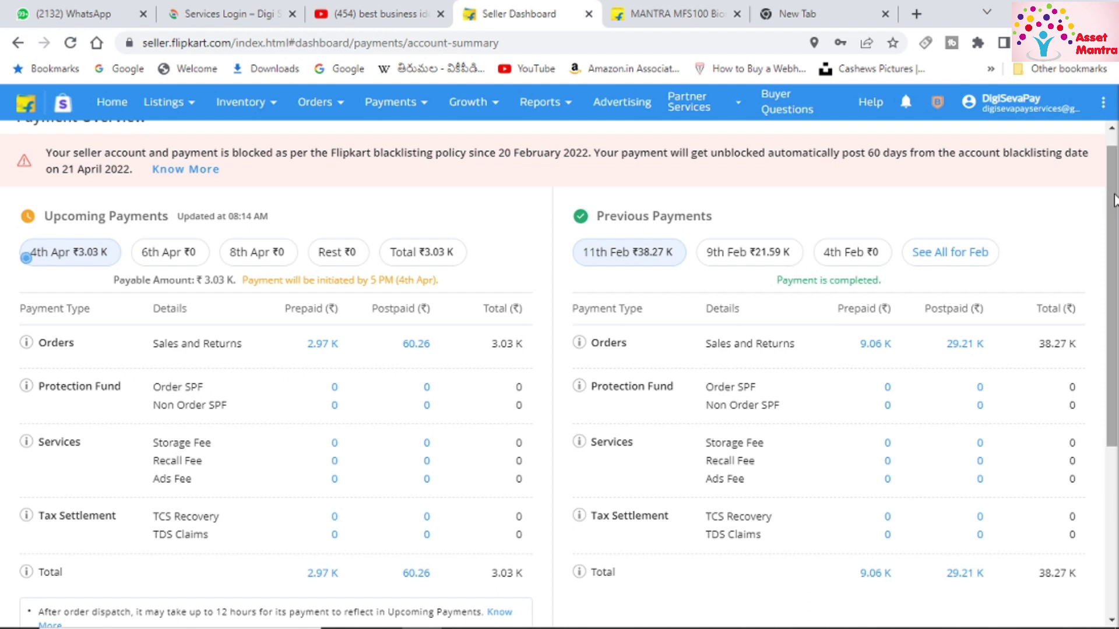
mouse_move(1113, 200)
mouse_down()
mouse_move(1117, 302)
mouse_move(1114, 178)
mouse_up()
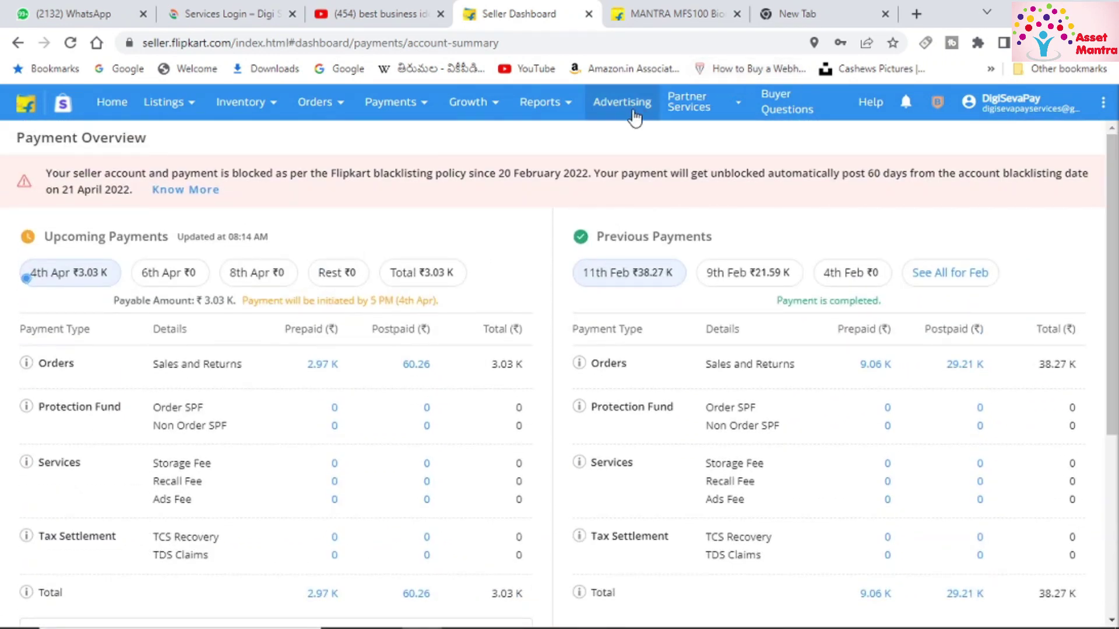
Step: Open the payment invoices in the Report Centre and dismiss the Generate Report dialog
mouse_move(408, 107)
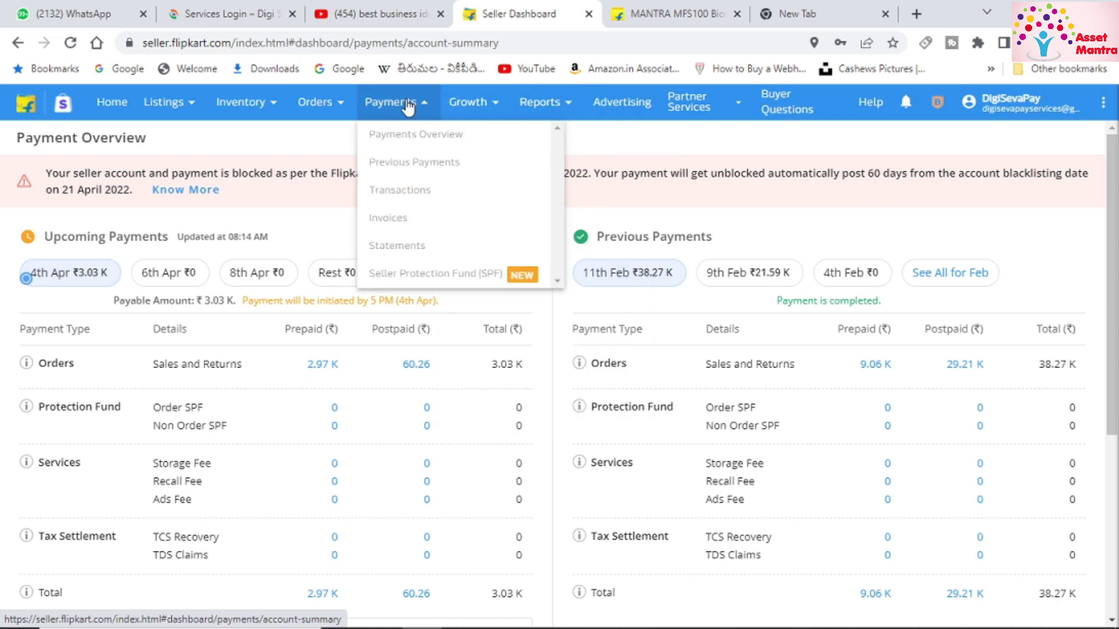
click(400, 222)
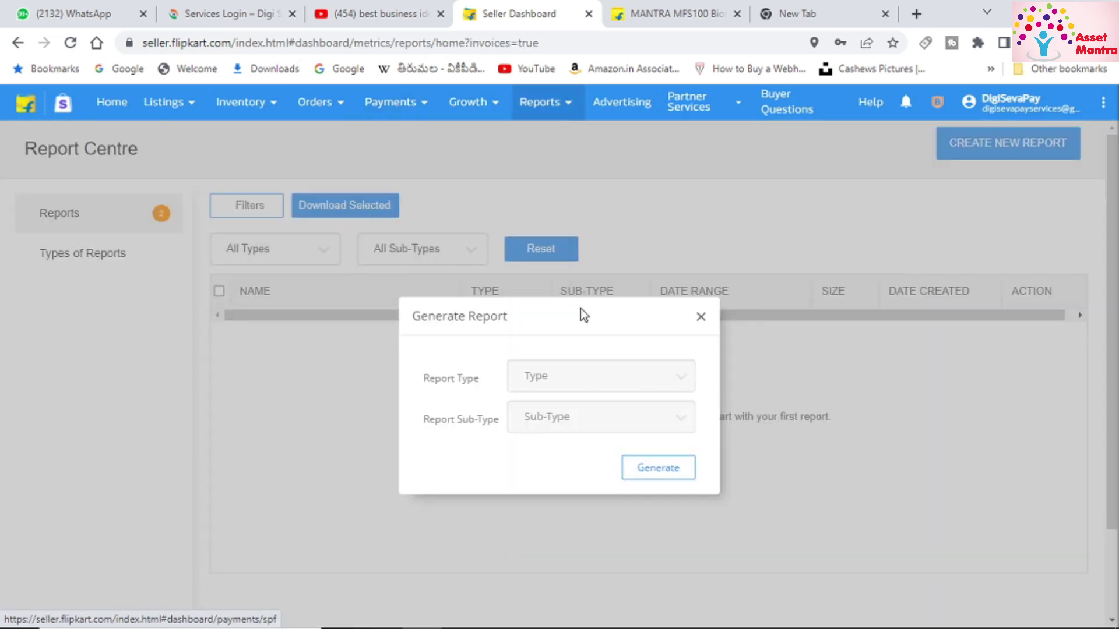
click(765, 281)
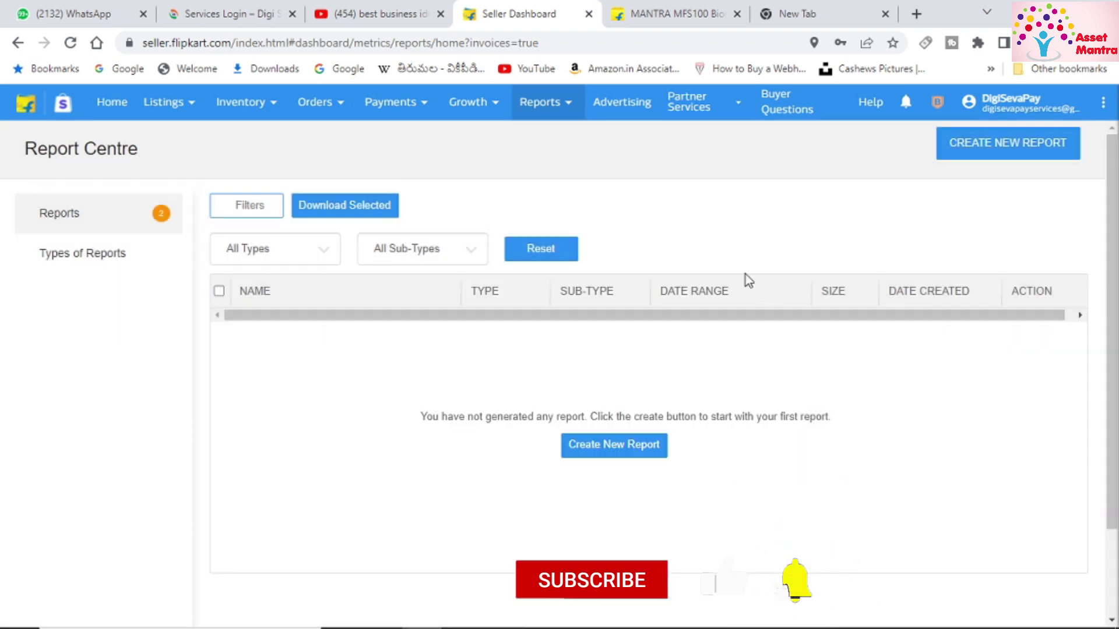
Step: Open Contact Seller Support and view the help topics for order cancellation assistance and returns
click(1097, 109)
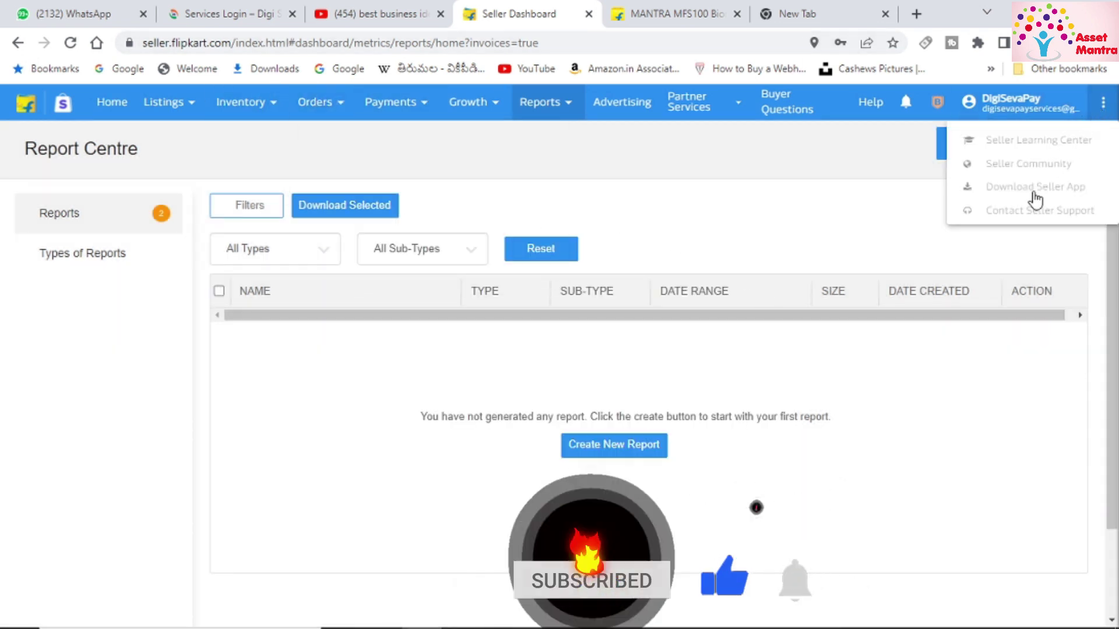
click(1024, 211)
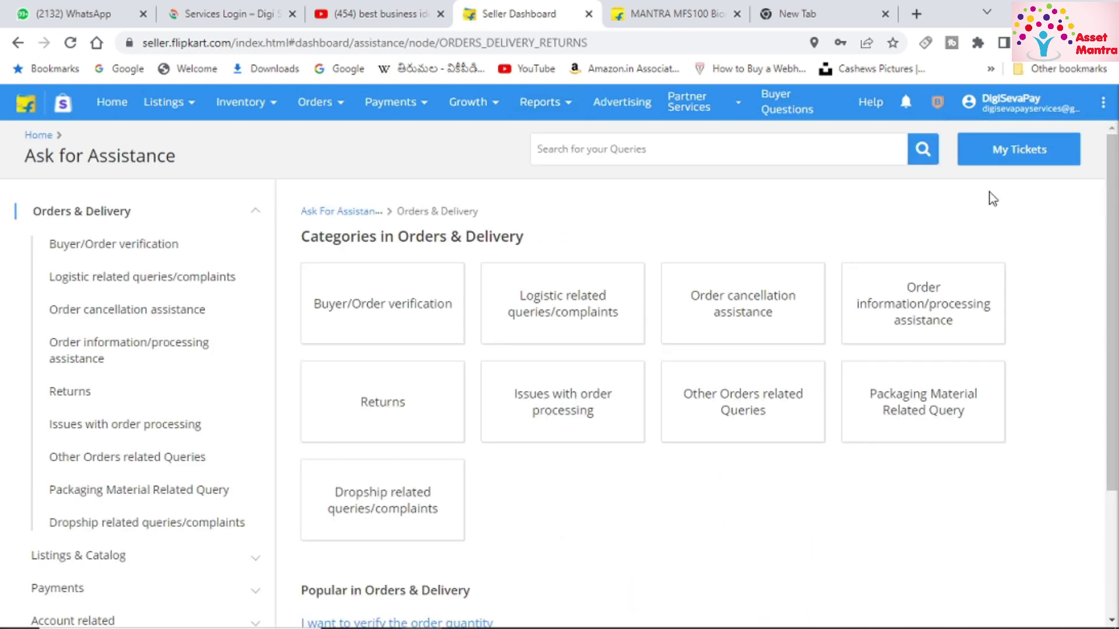
click(169, 318)
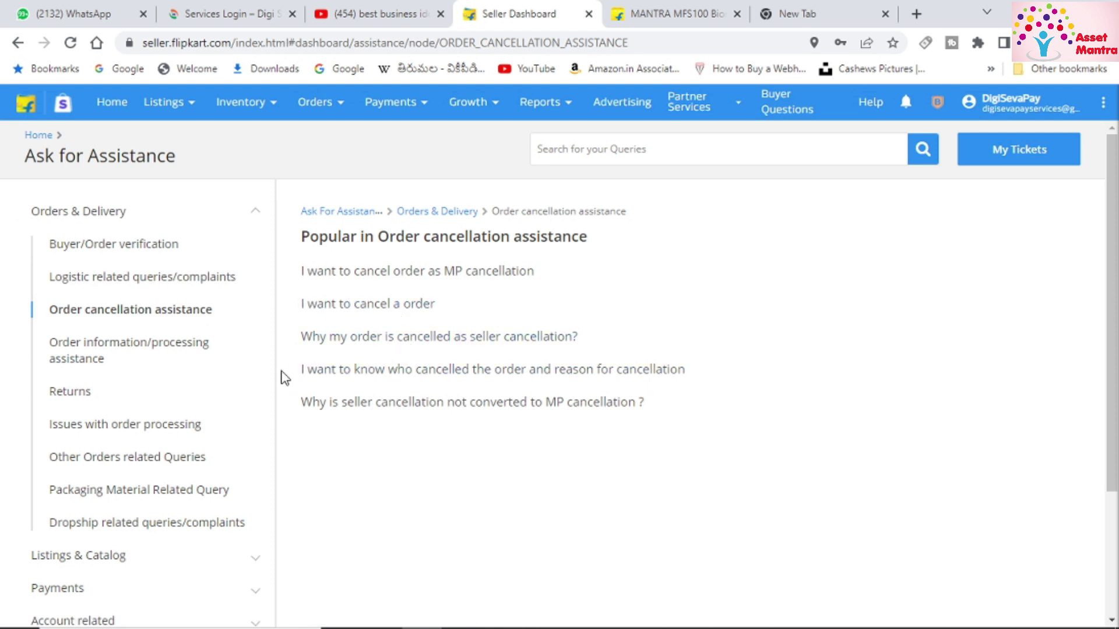
click(82, 399)
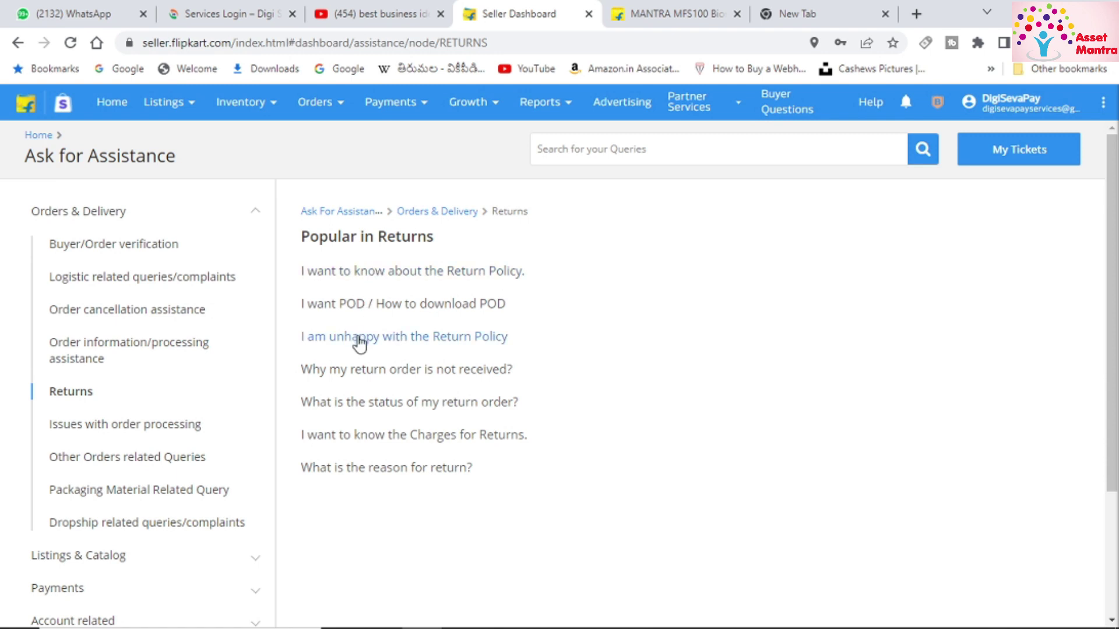
Step: Open the "Why my return order is not received?" answer, start a seller support ticket from it, and examine the ticket form's fields
click(354, 370)
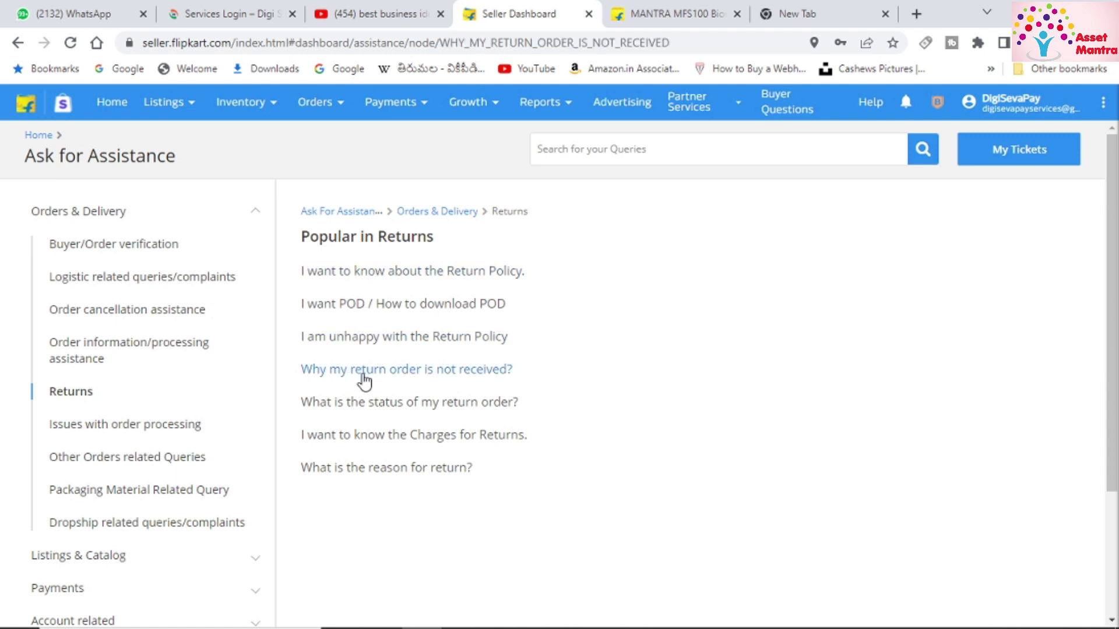
scroll(476, 410, down, 3)
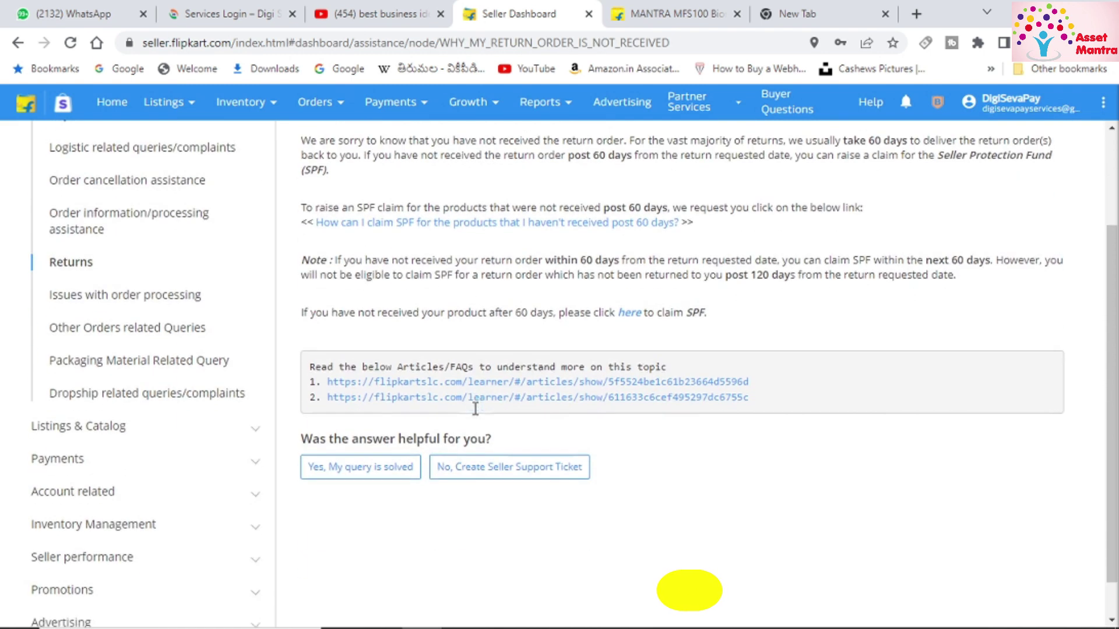
click(479, 468)
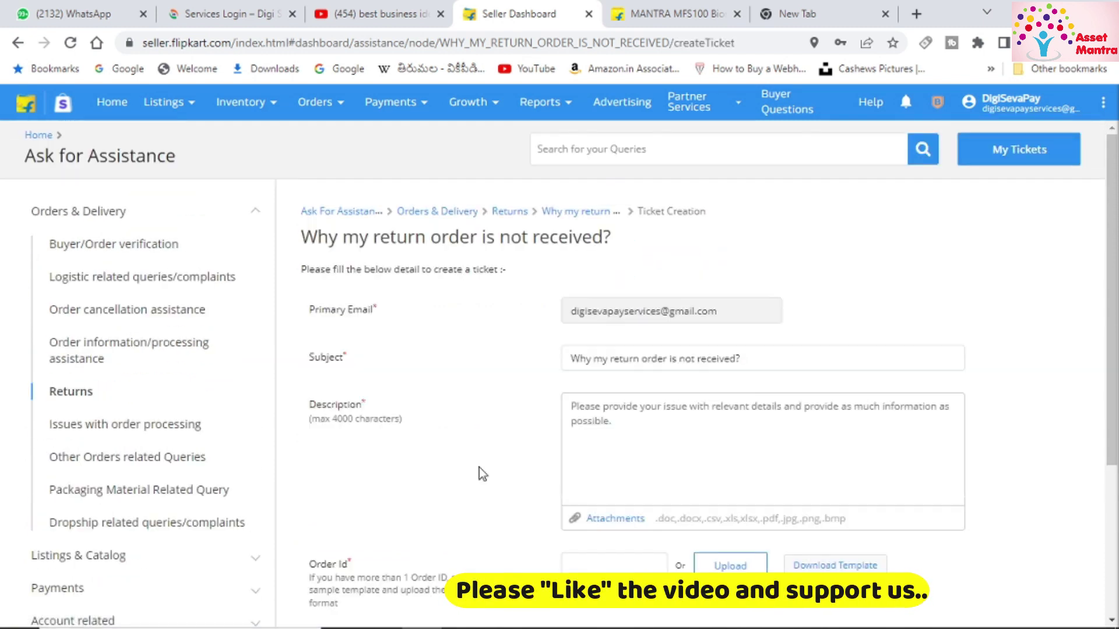
scroll(652, 470, down, 4)
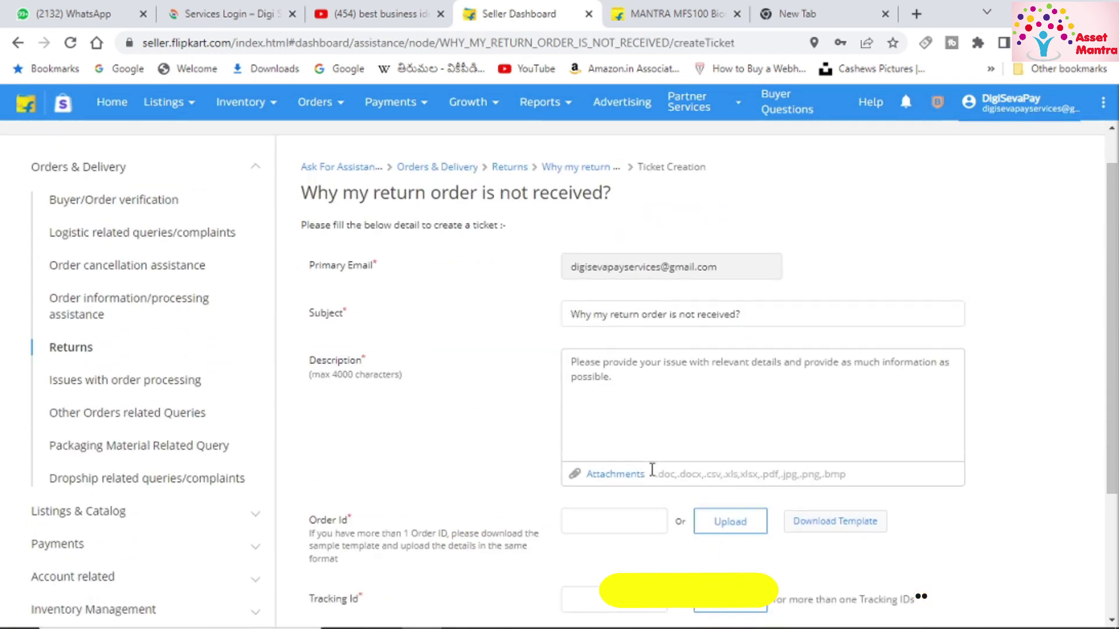